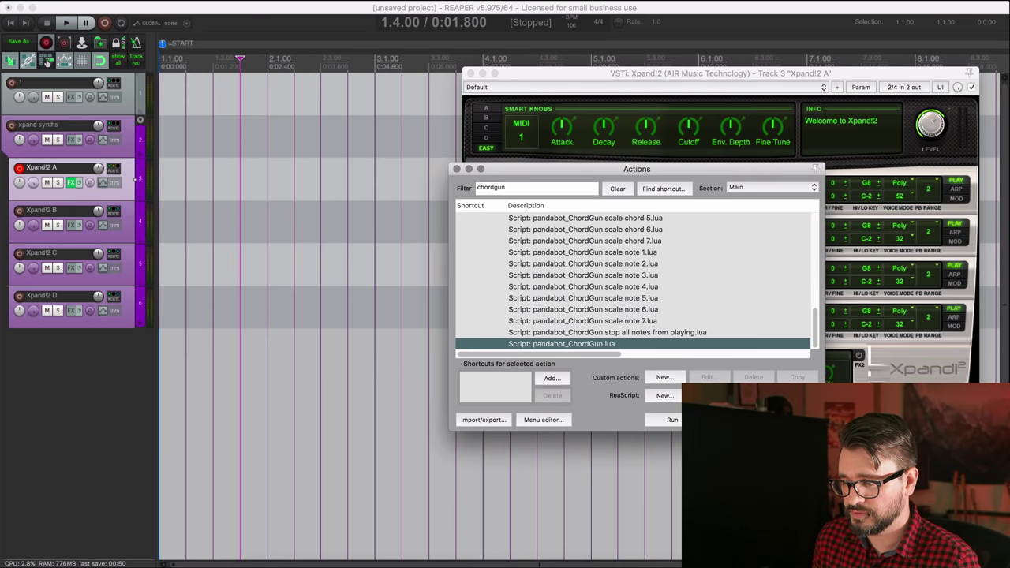
- Launch ChordGun, set inversion 00, D Natural Minor at octave 3, and play Dm
click(672, 419)
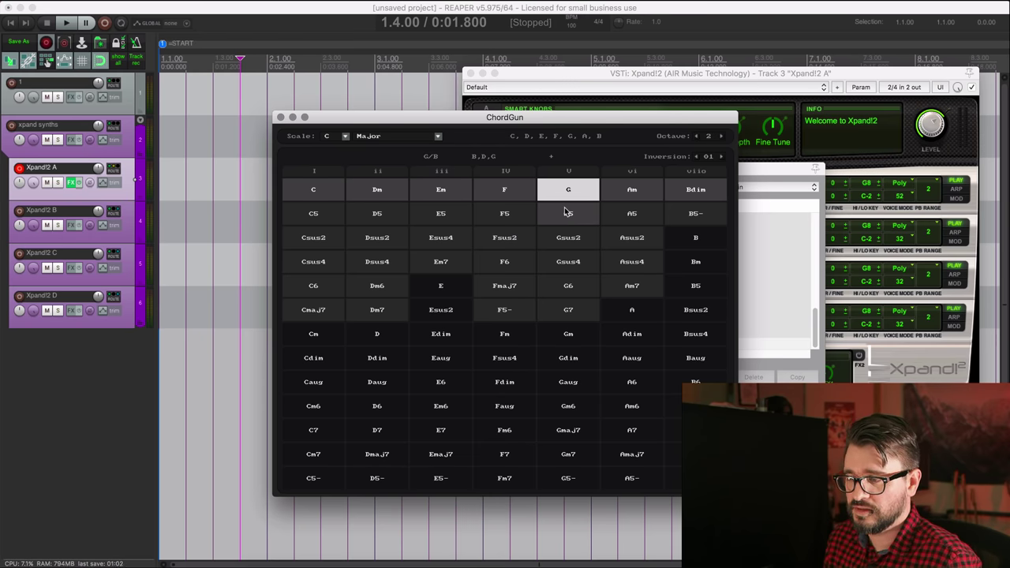
click(696, 157)
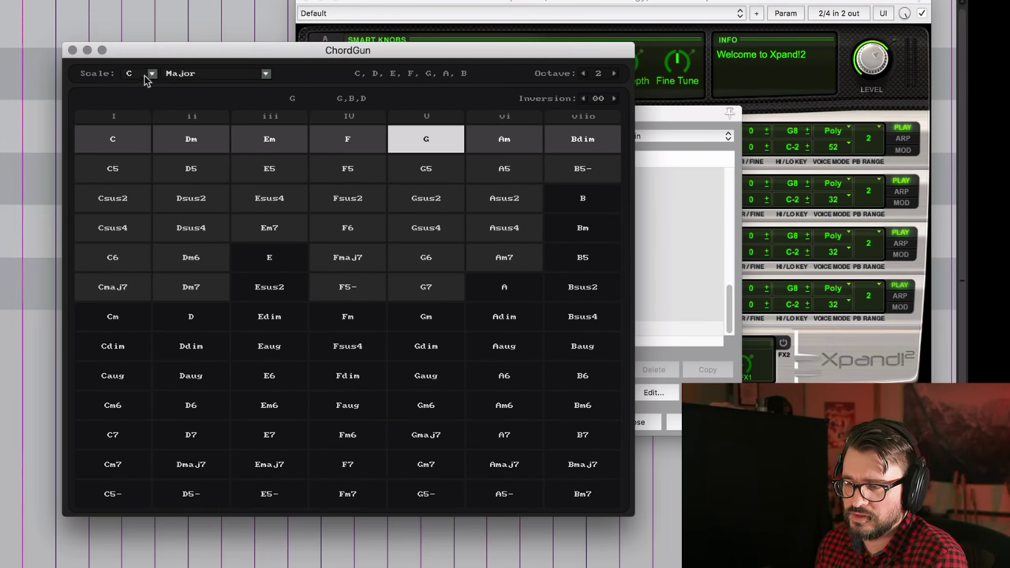
click(343, 137)
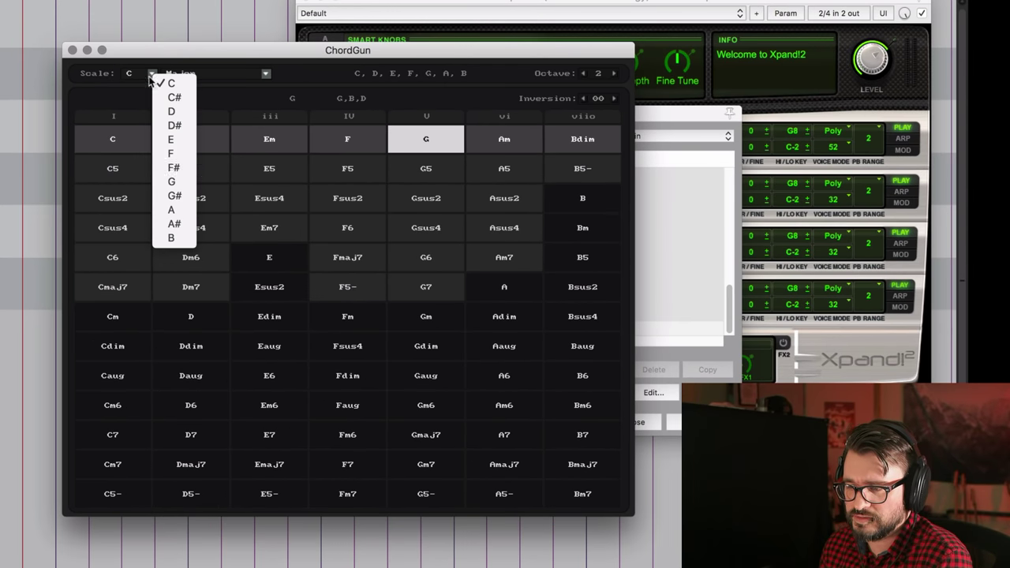
click(183, 111)
click(192, 78)
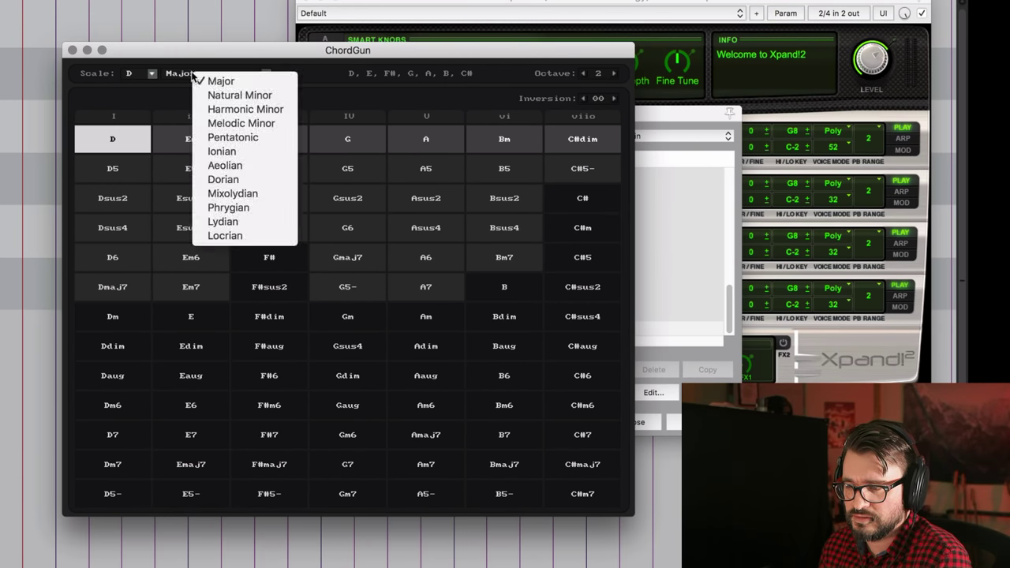
click(240, 95)
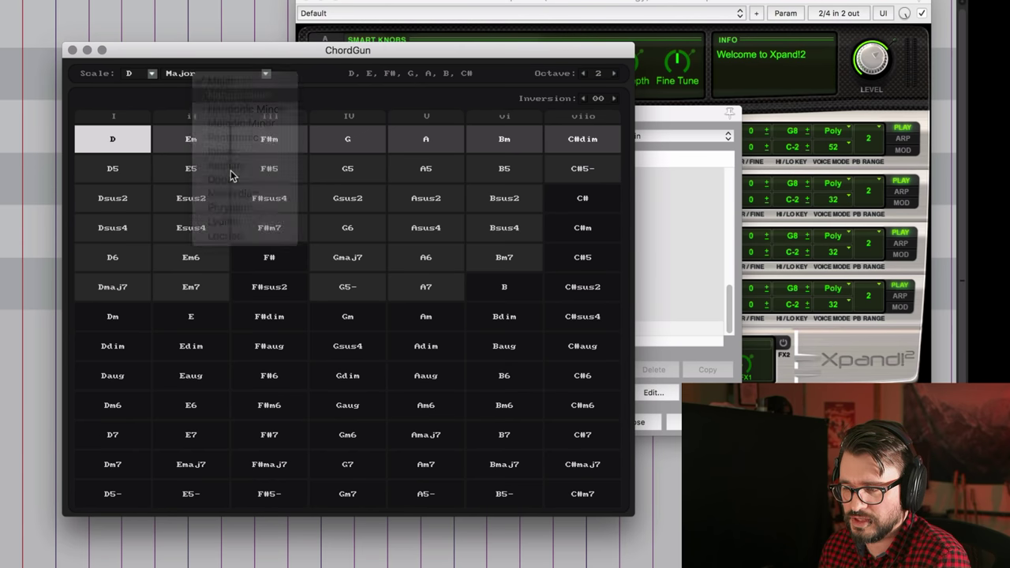
click(614, 73)
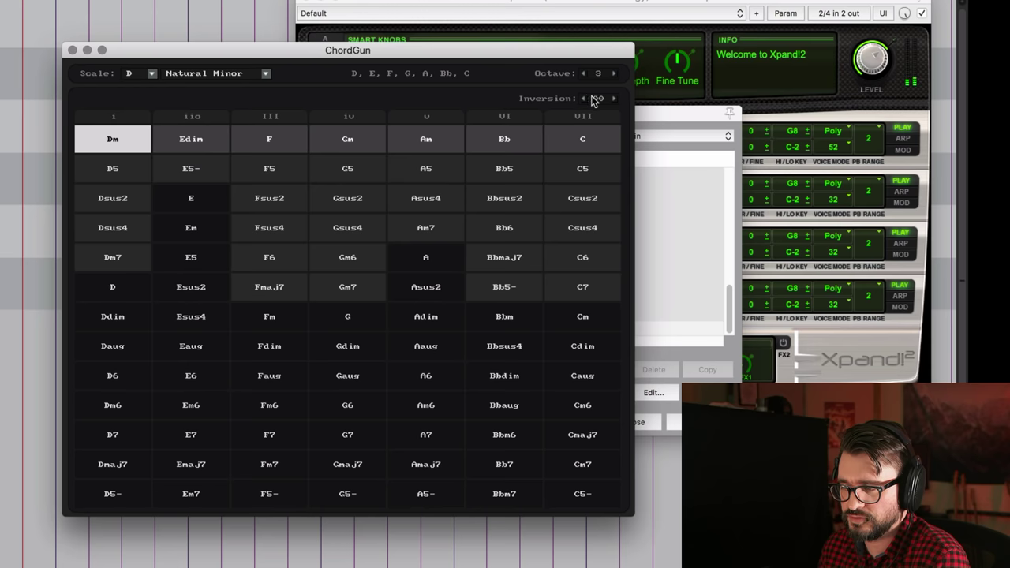
click(134, 138)
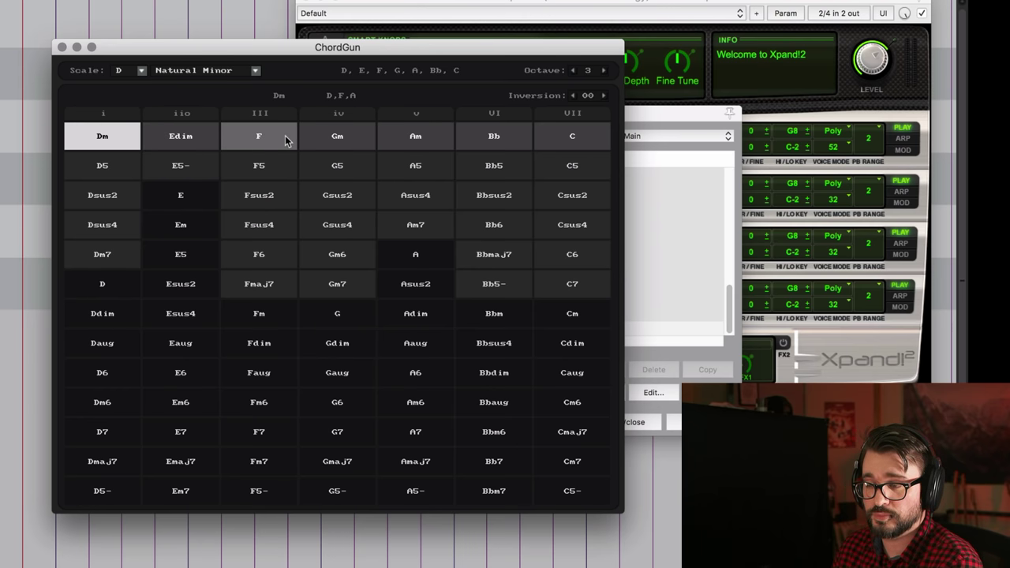
- Audition each D natural minor chord in turn: Dm, Edim, F, Gm, Am, Bb, C
click(115, 146)
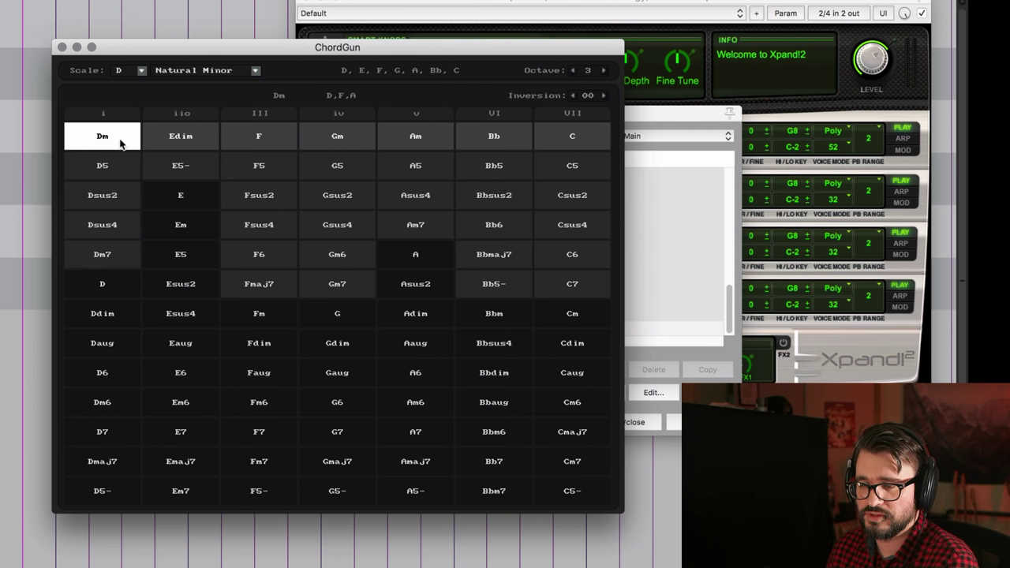
click(119, 140)
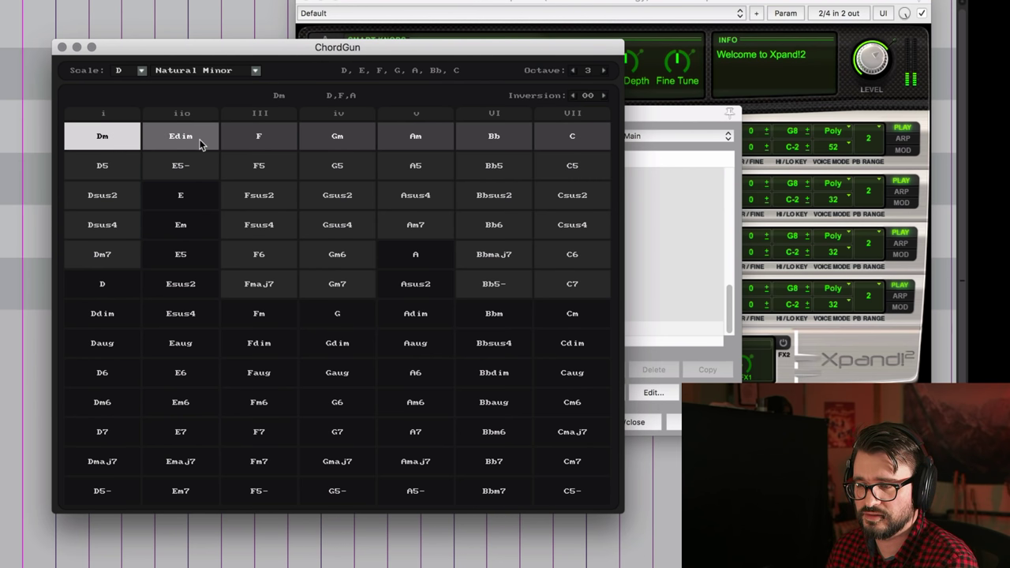
click(199, 142)
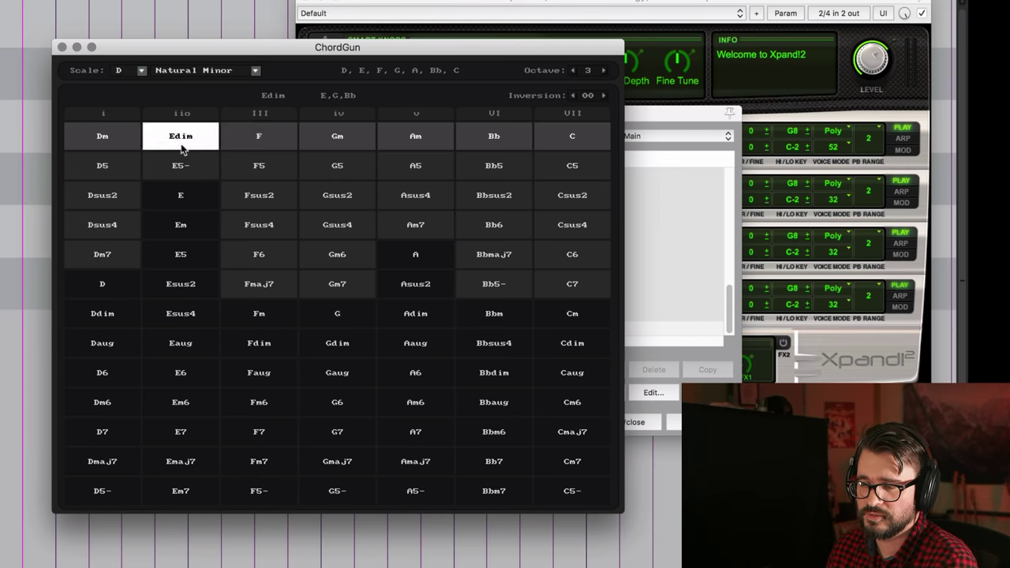
click(277, 141)
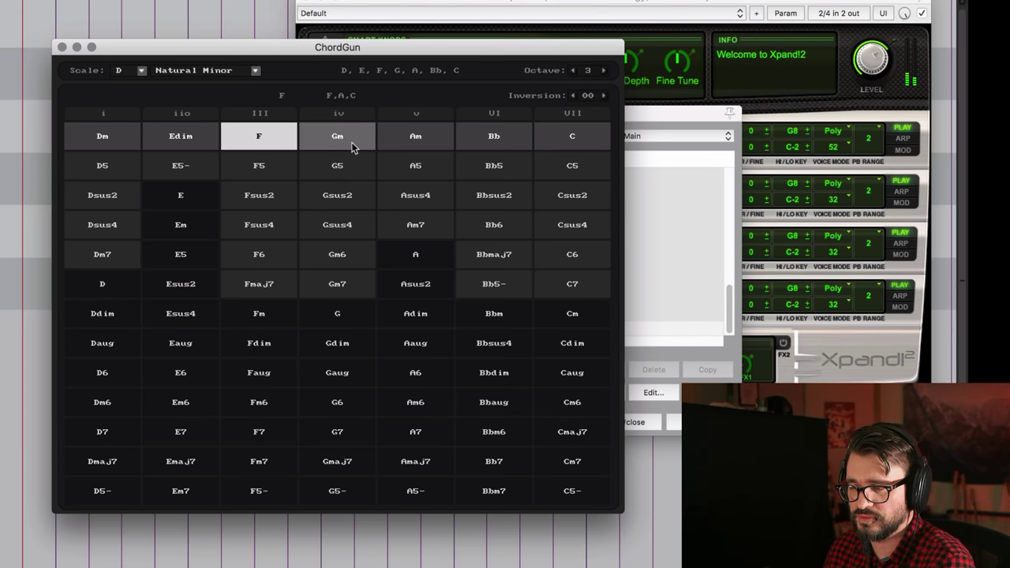
click(351, 145)
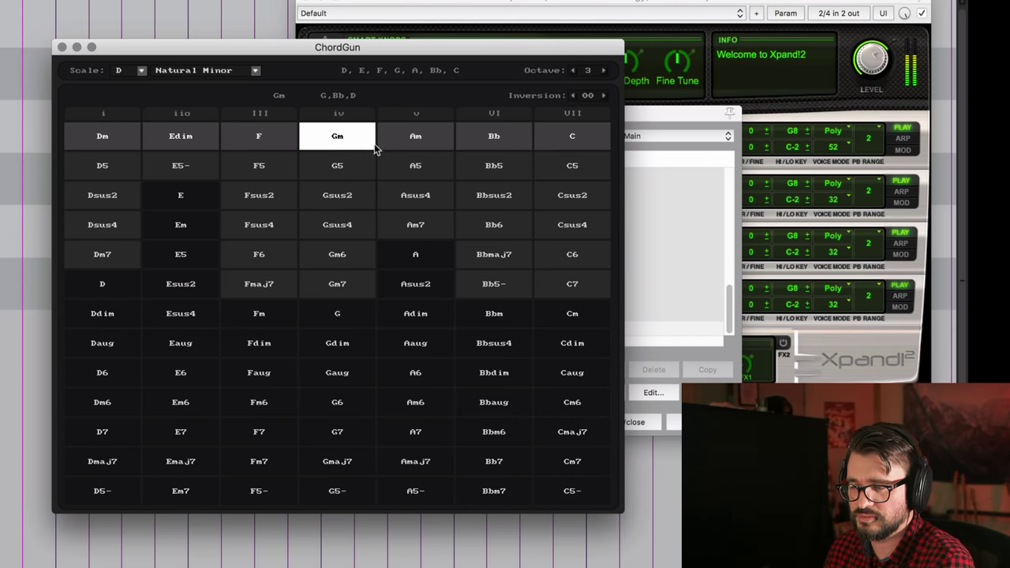
click(445, 140)
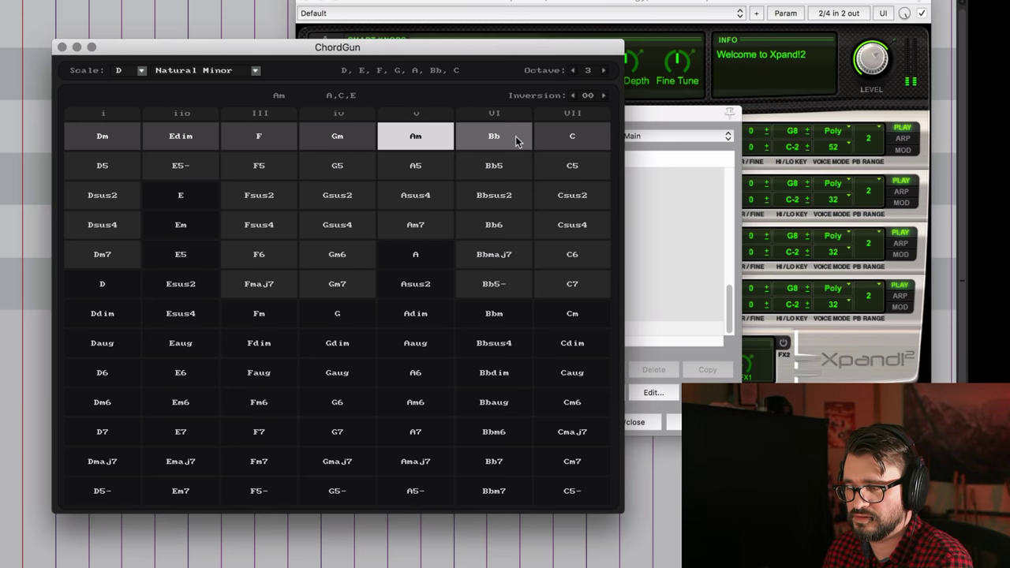
click(516, 140)
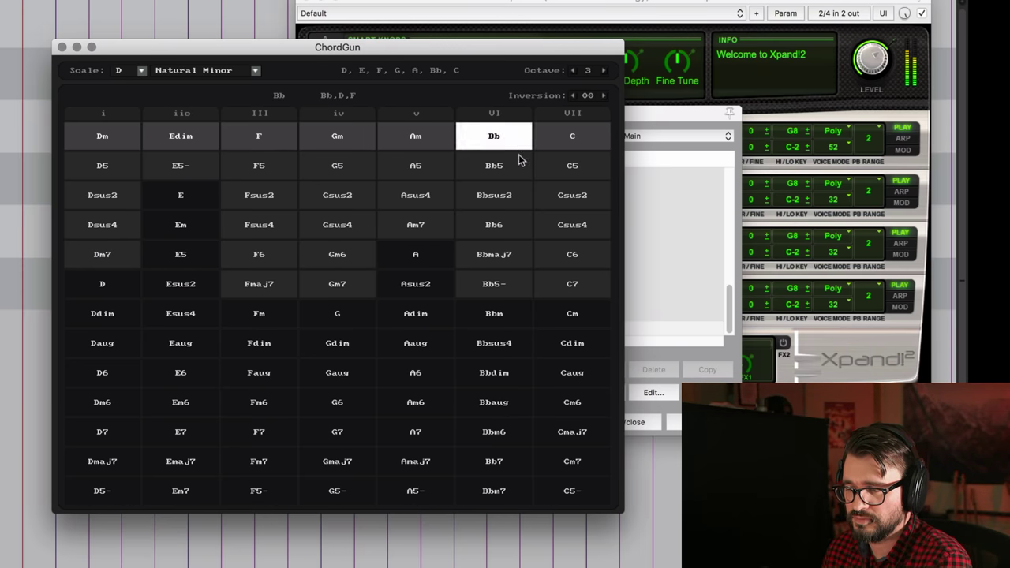
click(598, 147)
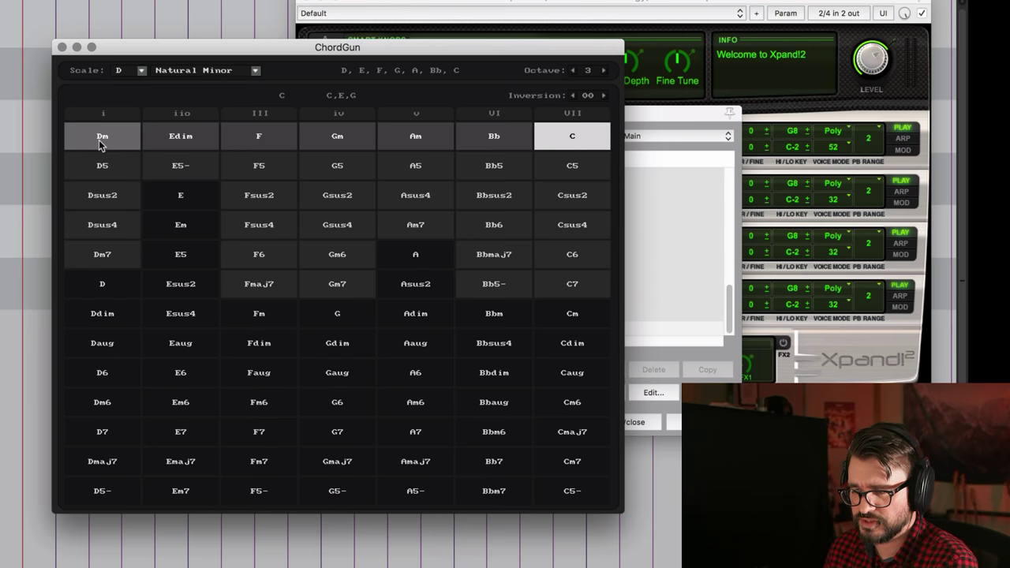
- Play the Dm, Gm, Bb, Am progression and move ChordGun over the tracks
click(98, 139)
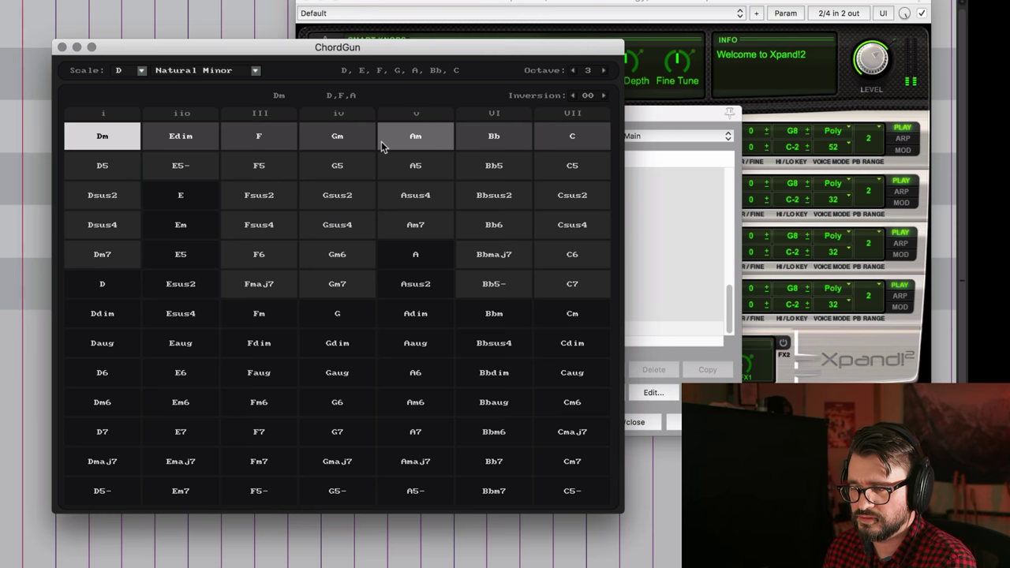
click(349, 142)
click(489, 140)
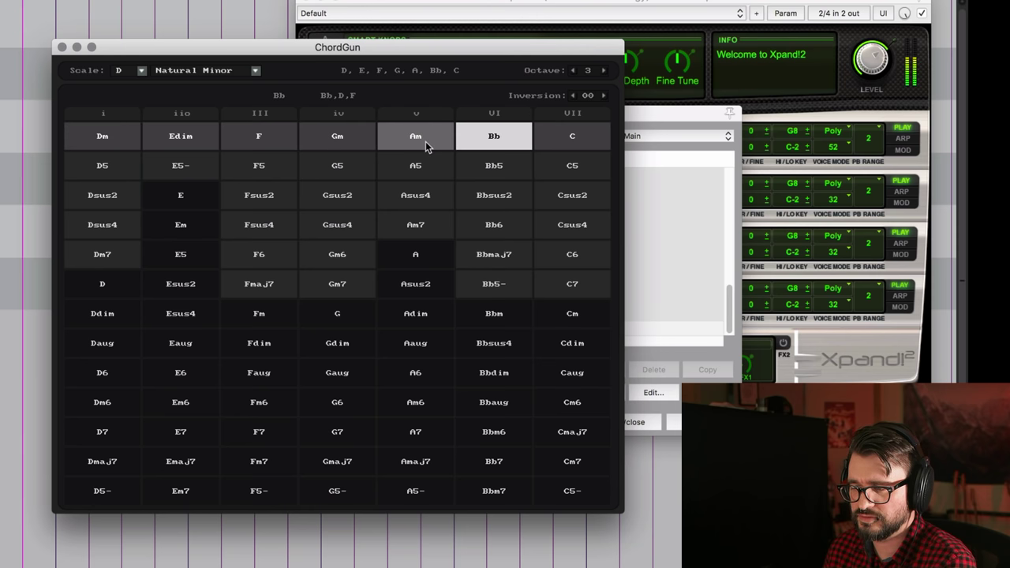
click(422, 140)
drag(213, 48, 453, 43)
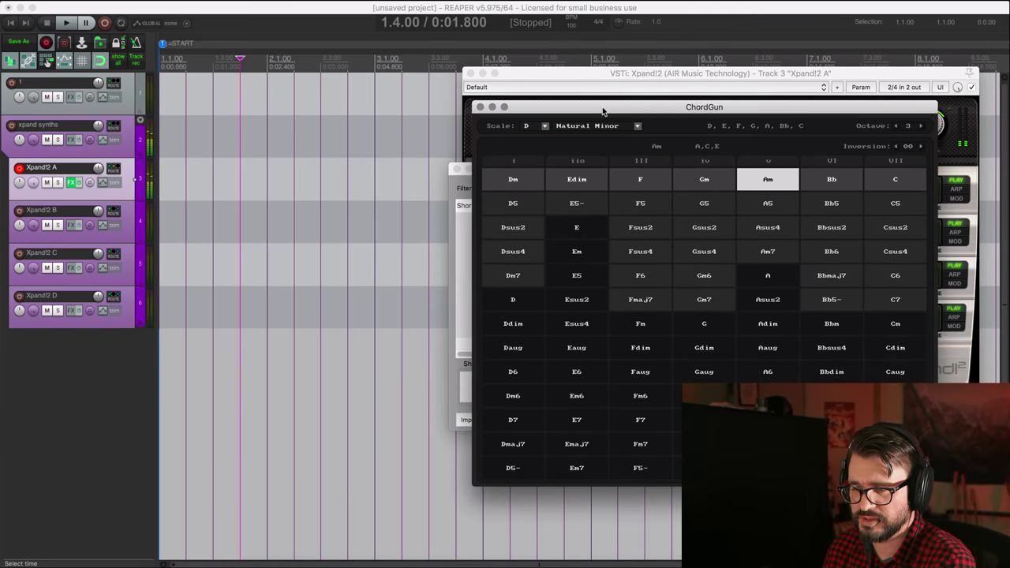
drag(589, 111, 476, 94)
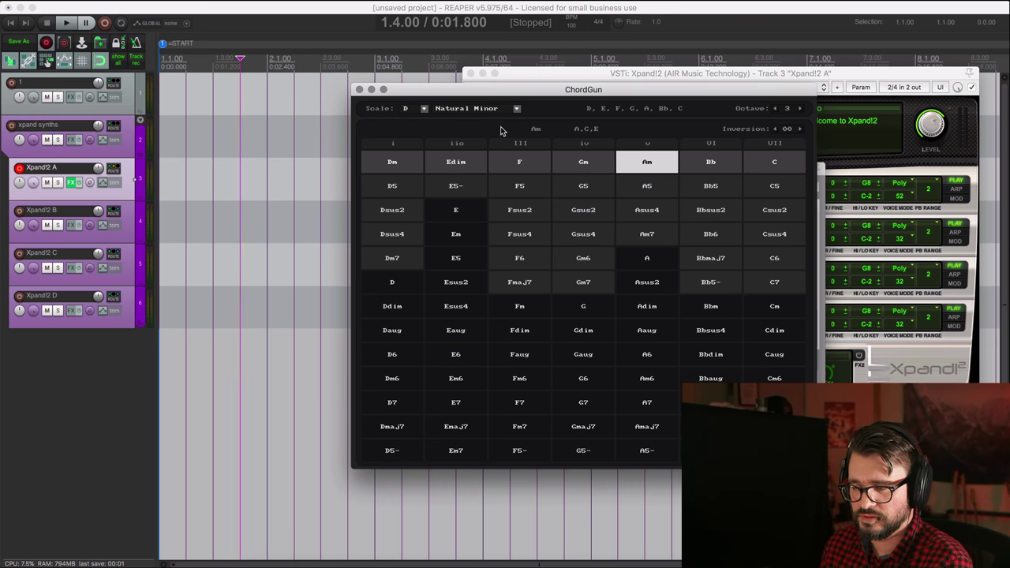
- Play Dm, Gm, Bb and Am with ChordGun's number keys 1, 4, 6, 5
key(1)
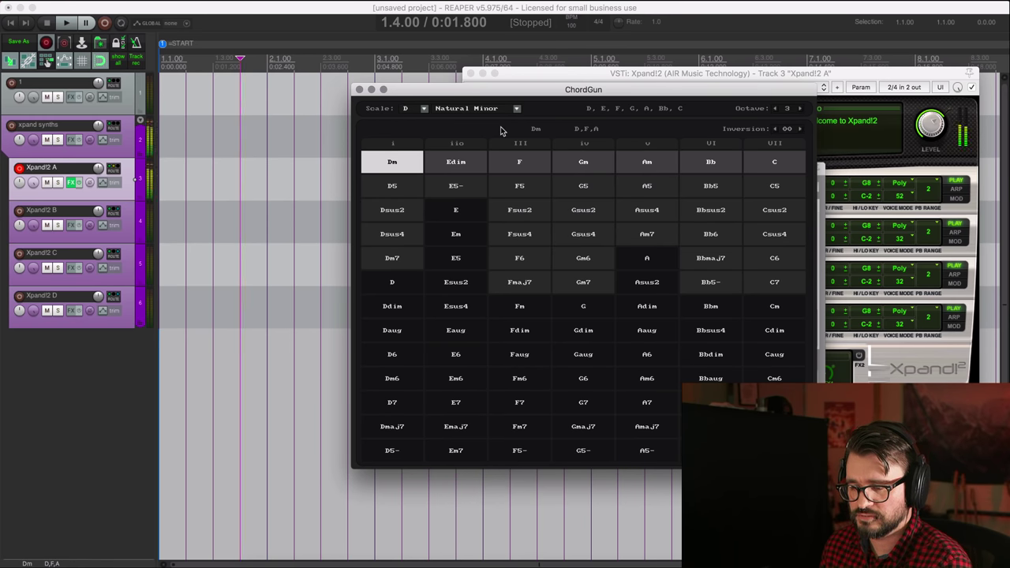
key(4)
key(6)
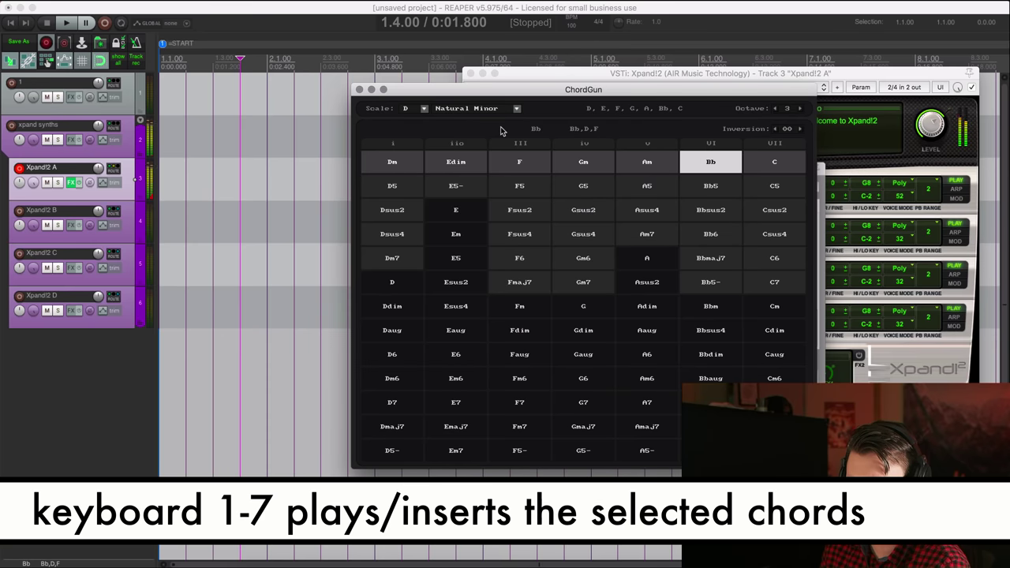
key(5)
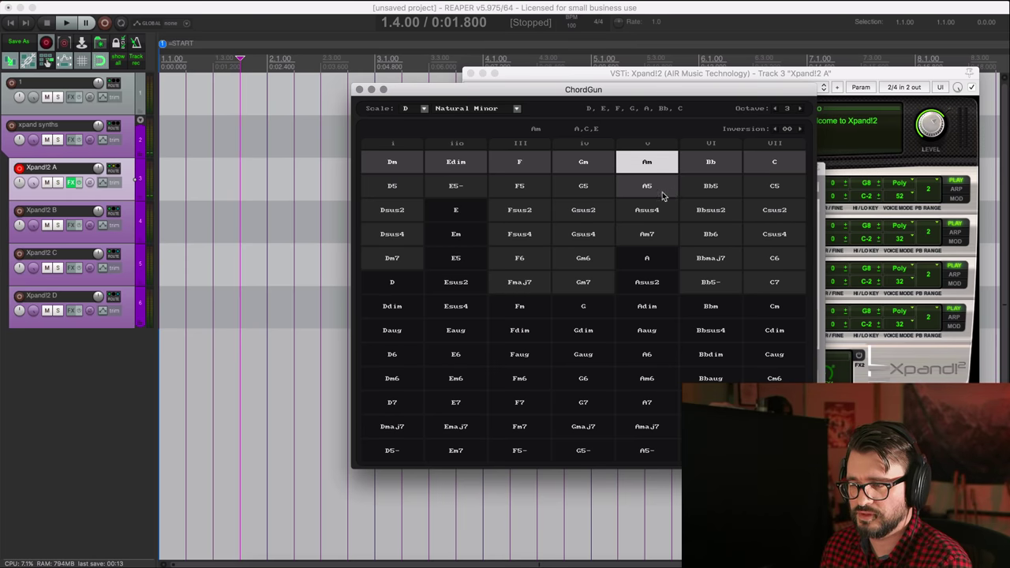
- Make Gsus4 the iv chord and play Dm, Gsus4, Bb, Am
click(600, 230)
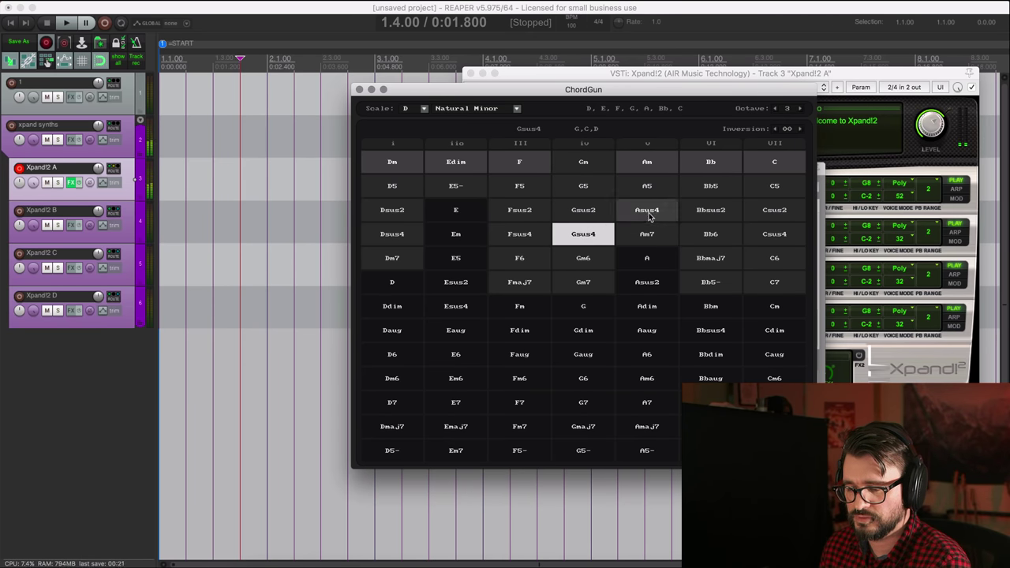
key(1)
key(4)
key(6)
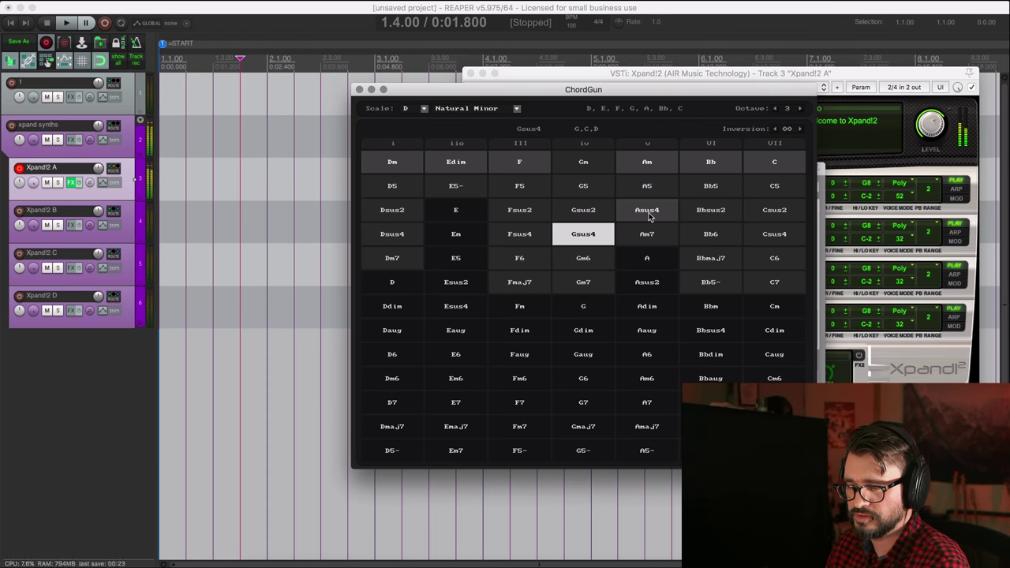
key(5)
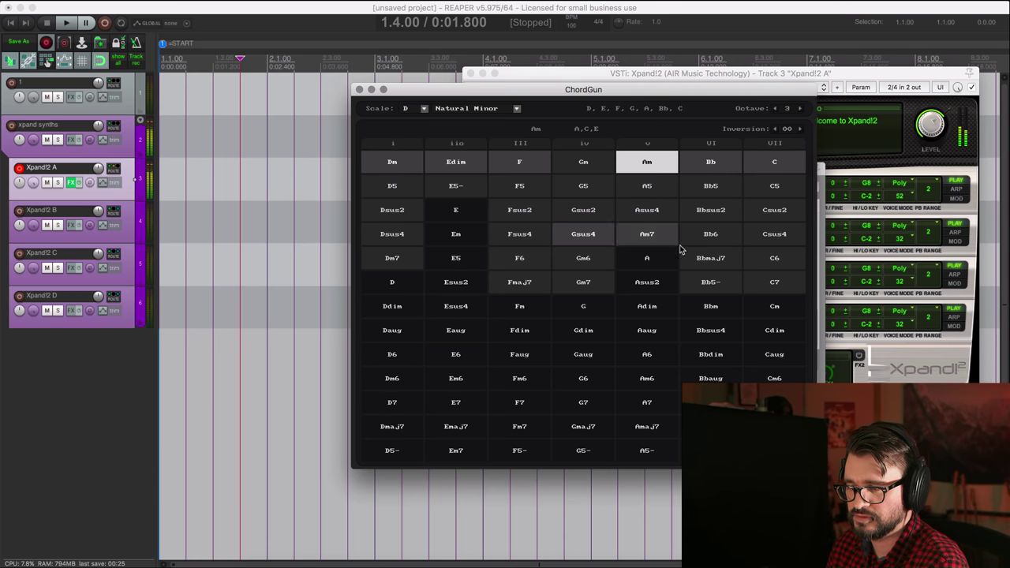
- Make Asus4 the v chord and Bb5 the VI chord, then play Dm
click(658, 211)
click(712, 190)
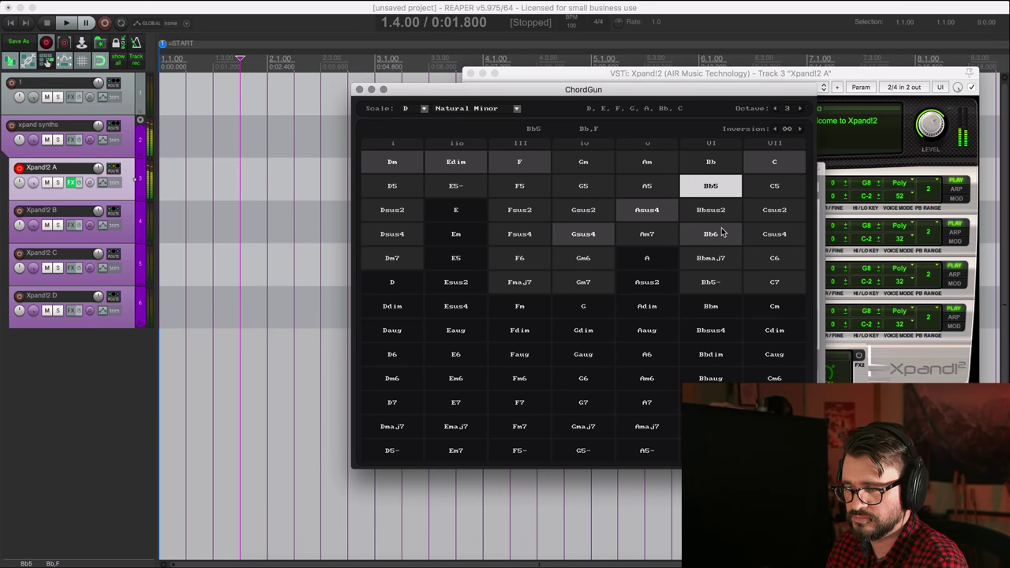
key(1)
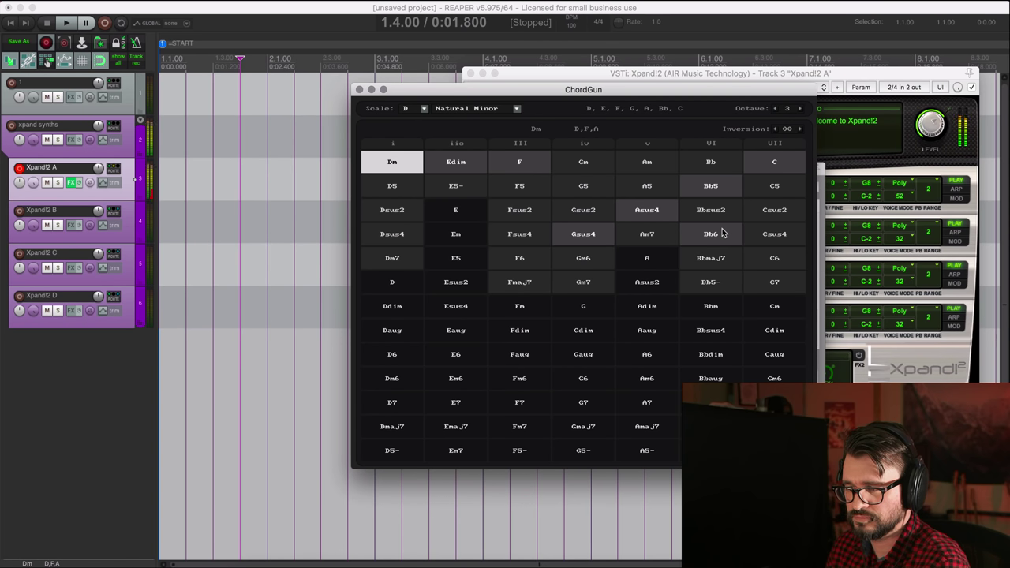
- Switch Dm to first inversion and play Gsus4, Bb5, Asus4, Gsus4, Dm
click(800, 130)
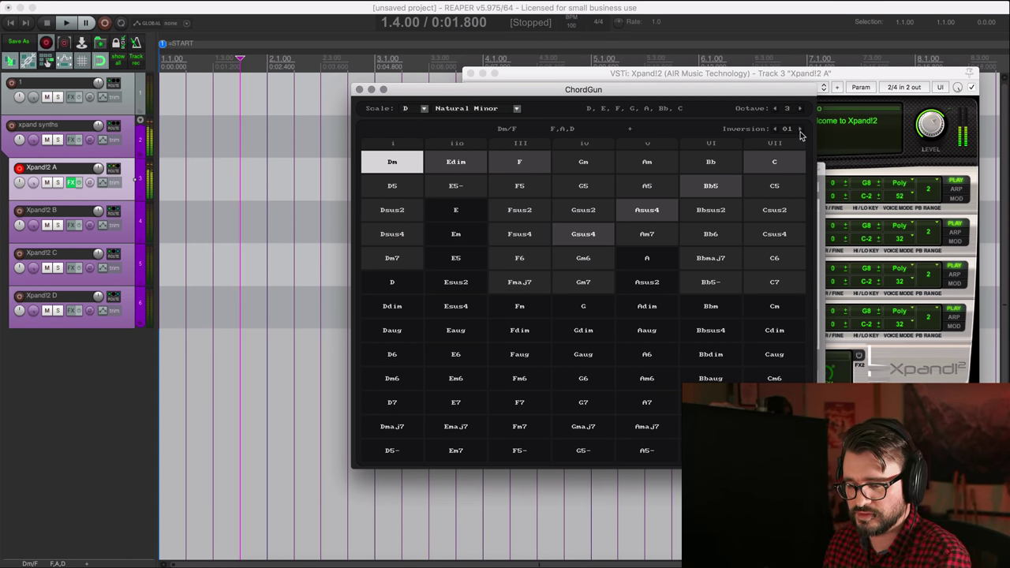
key(4)
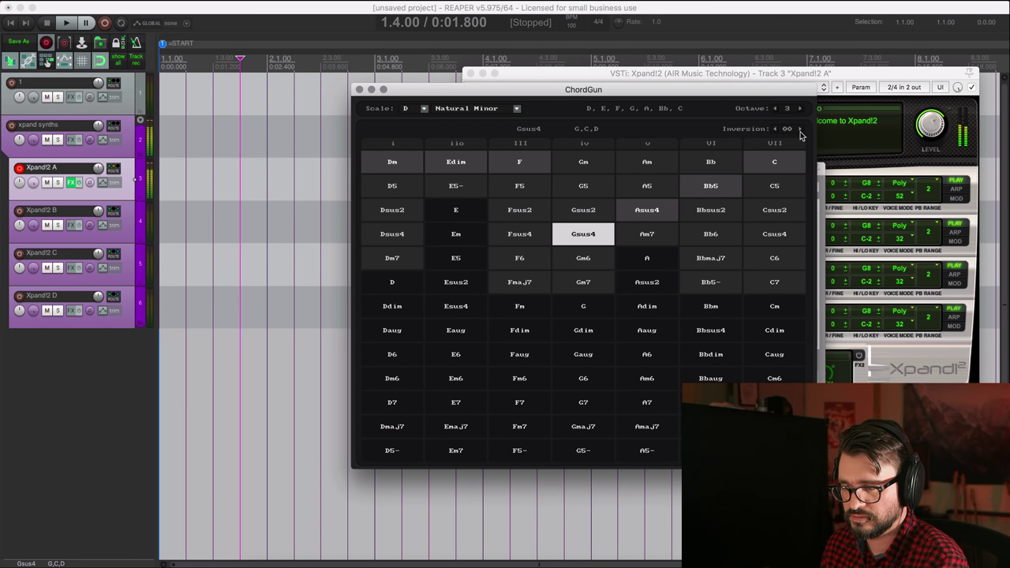
key(6)
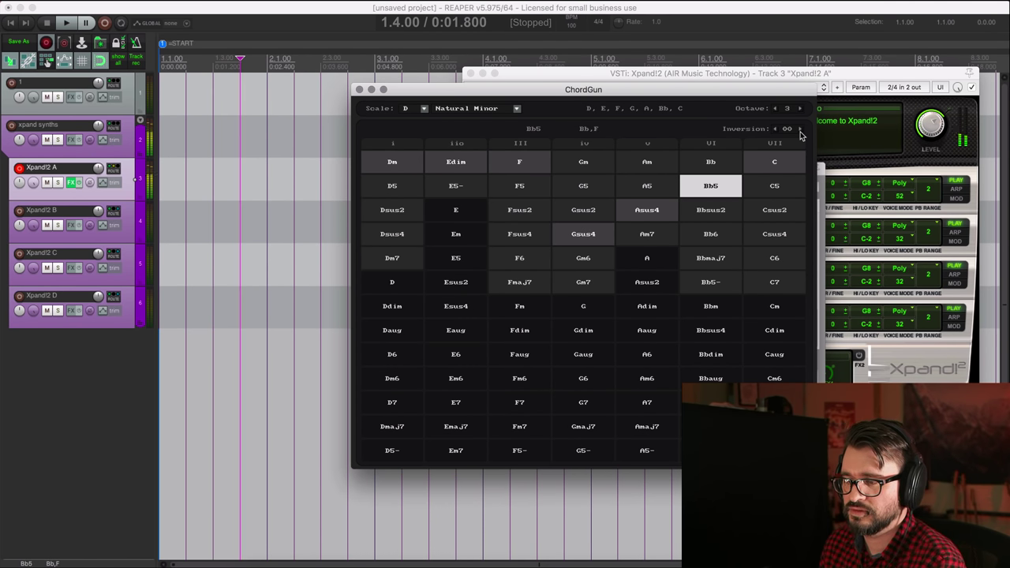
key(5)
key(4)
key(1)
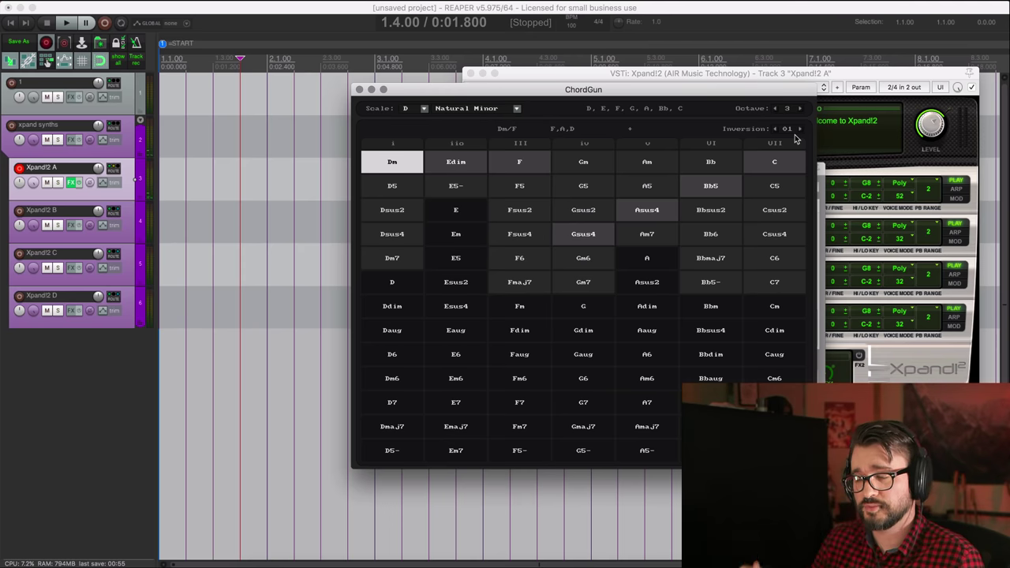
- Try inversion 02, return to inversion 00, and move ChordGun aside
click(799, 130)
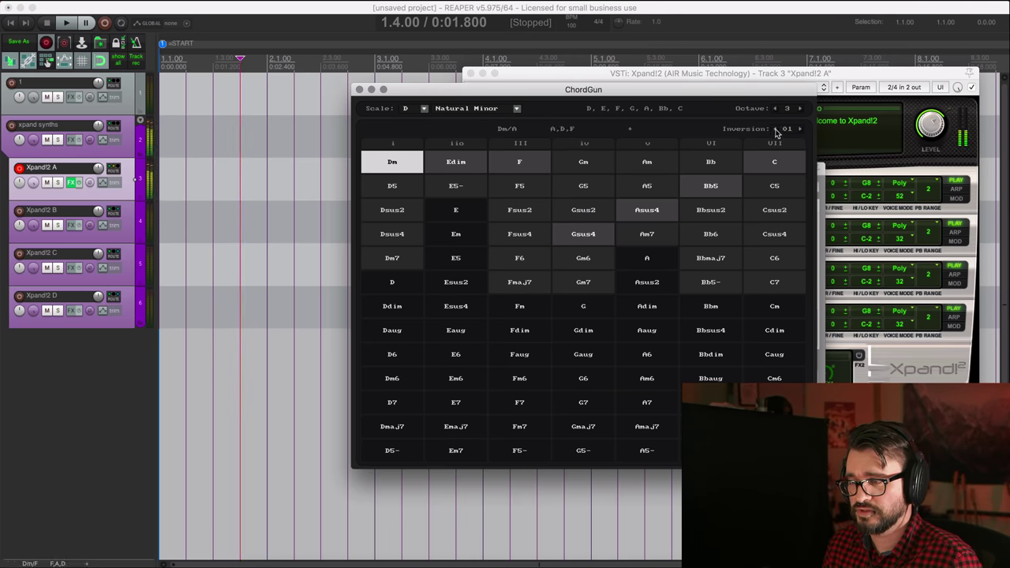
click(775, 130)
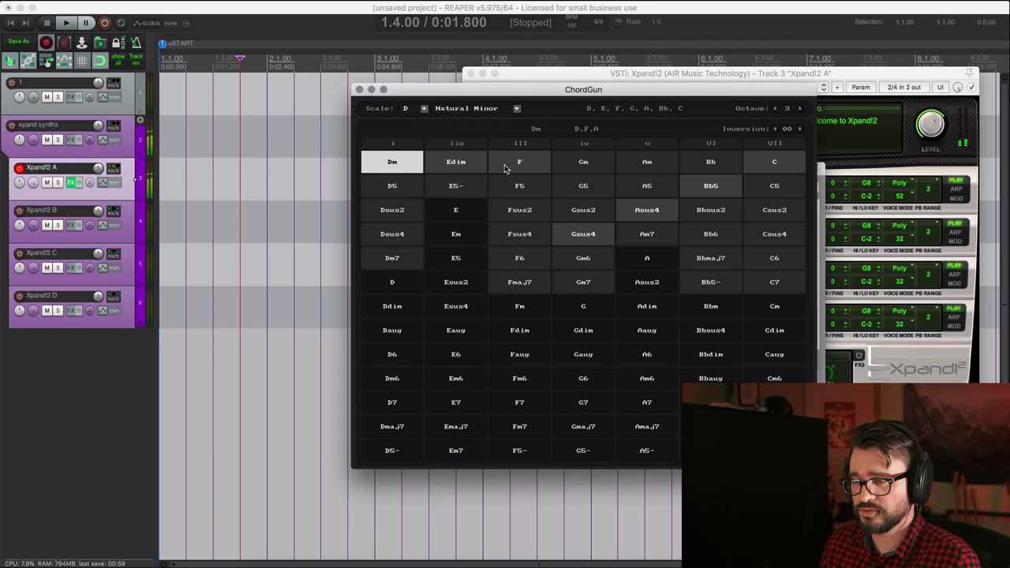
click(387, 167)
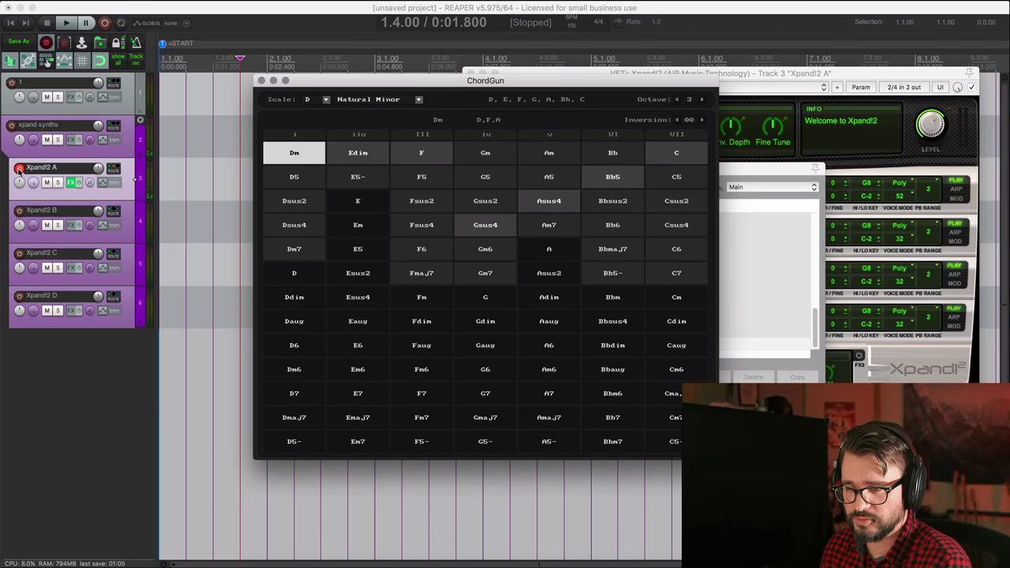
- Disarm Xpand!2 A, record-arm Xpand!2 B, and refocus ChordGun
click(19, 169)
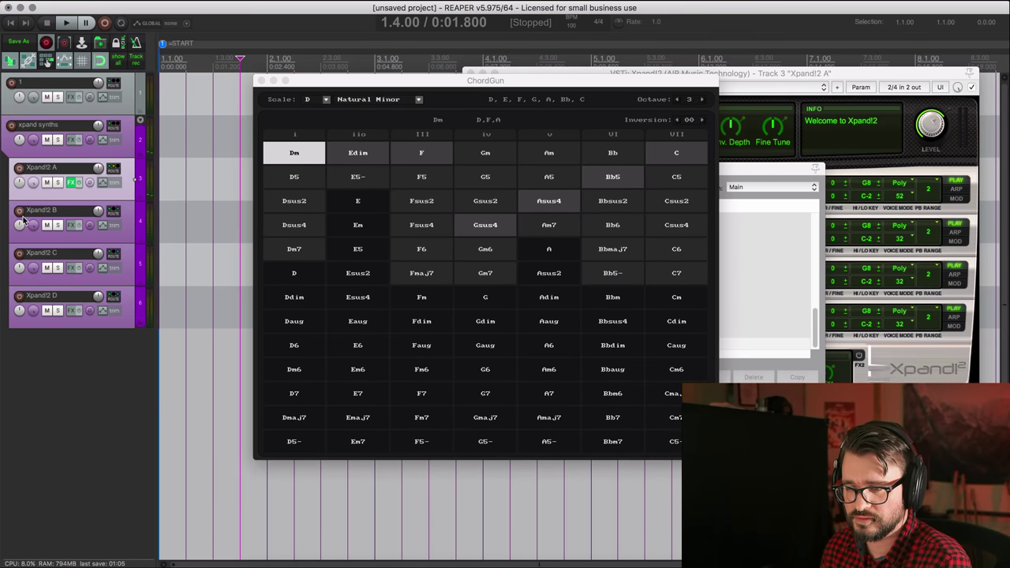
click(21, 211)
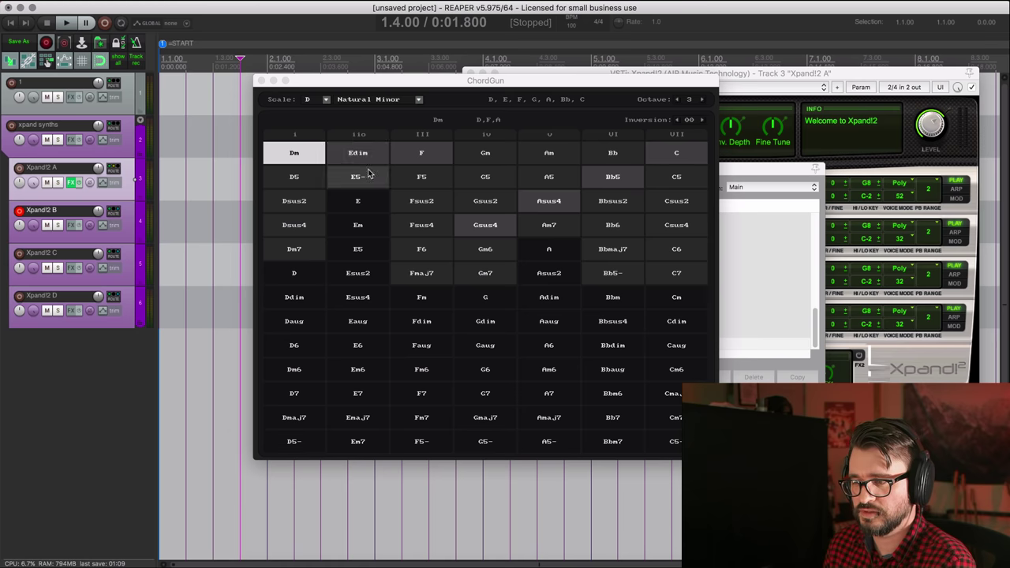
click(401, 122)
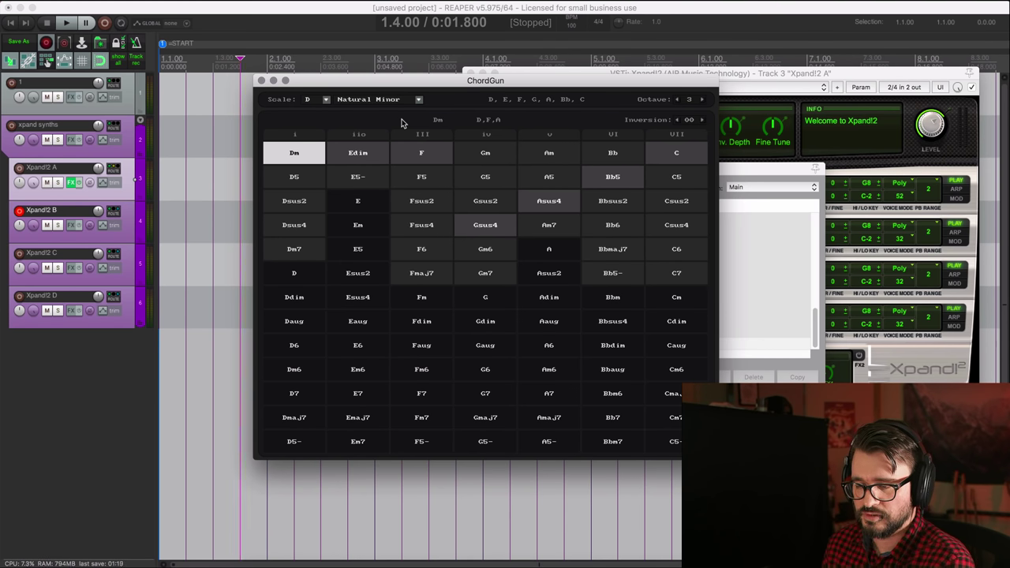
- Play Dm, Gsus4, Asus4 and Dm on Xpand!2 B
click(313, 153)
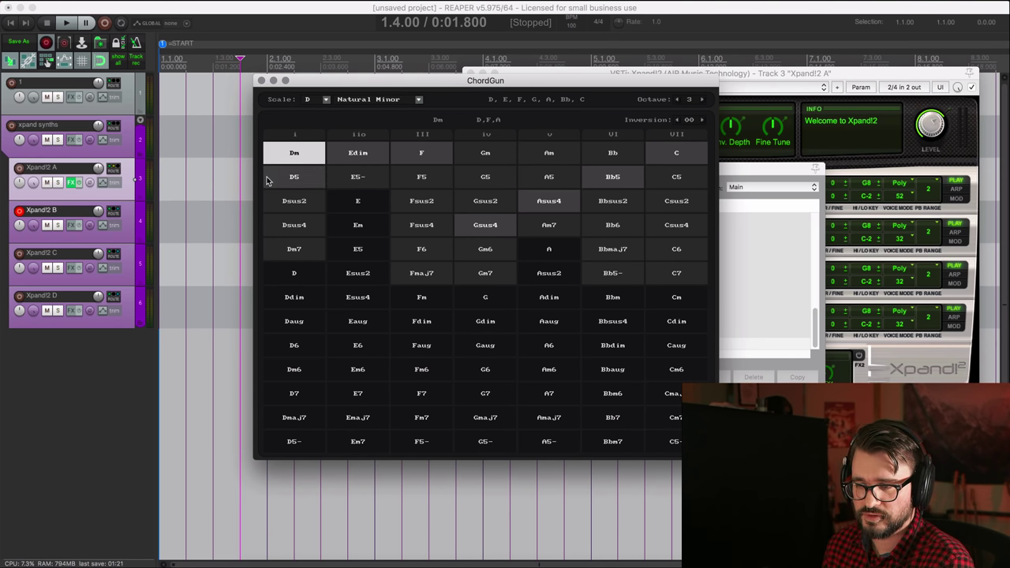
click(311, 157)
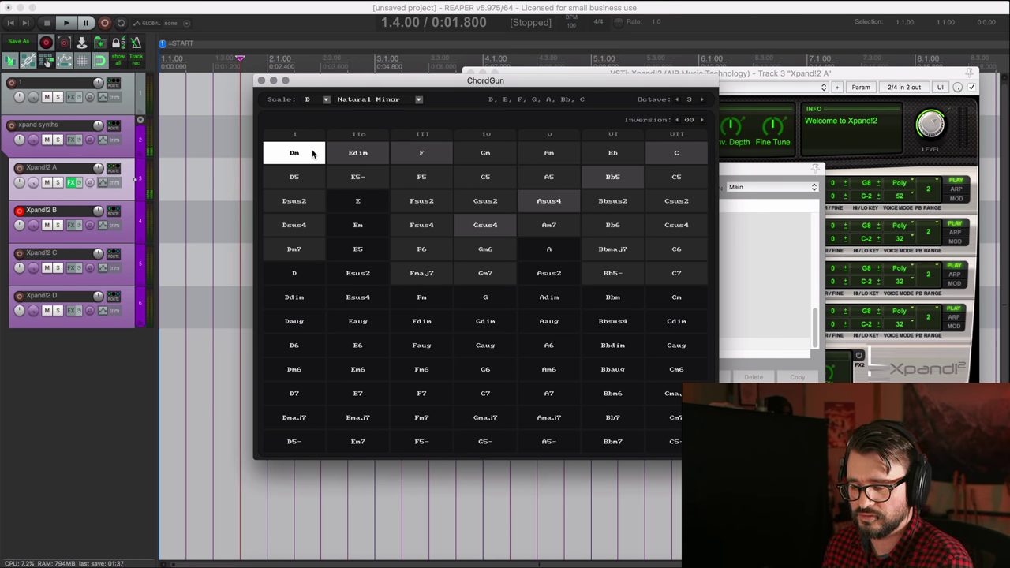
key(4)
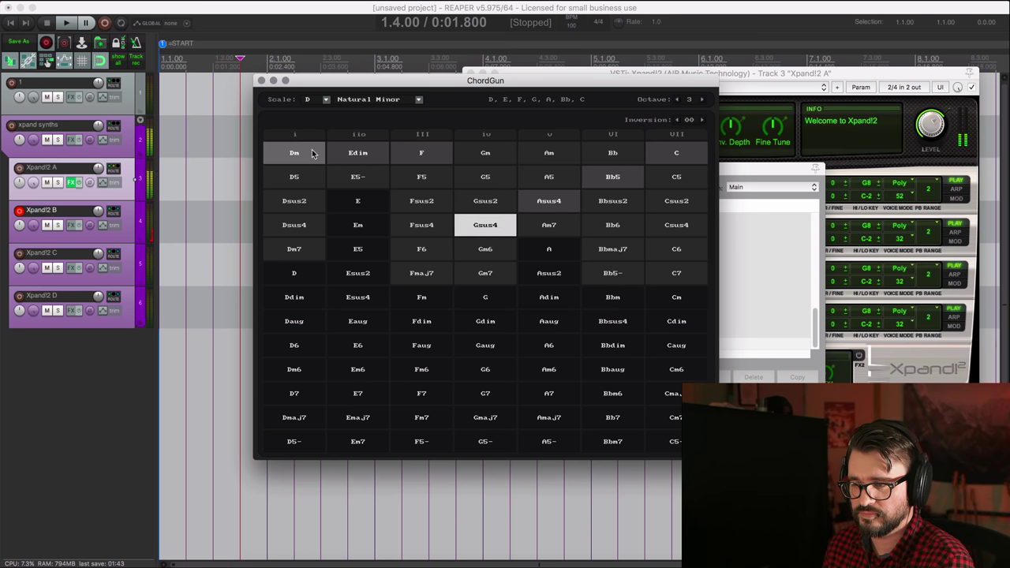
key(5)
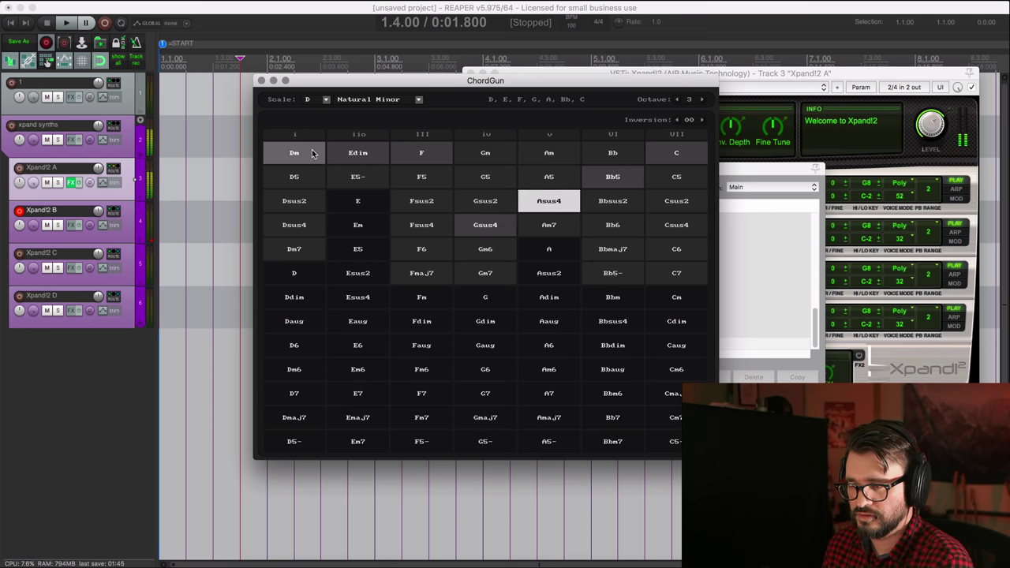
key(1)
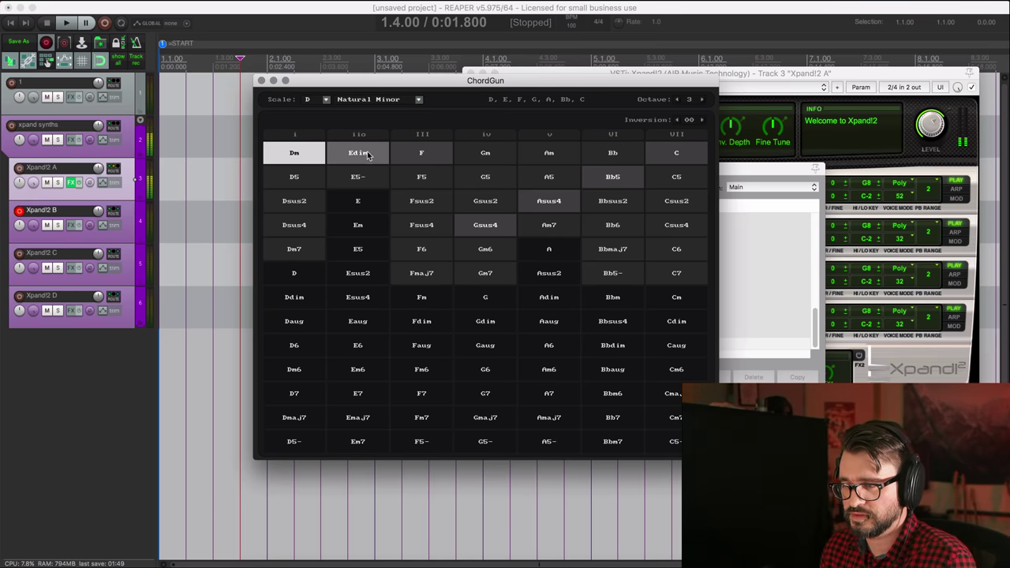
- Arm and select Xpand!2 C, then play Dm, Bb5 and Asus4 on it
click(19, 254)
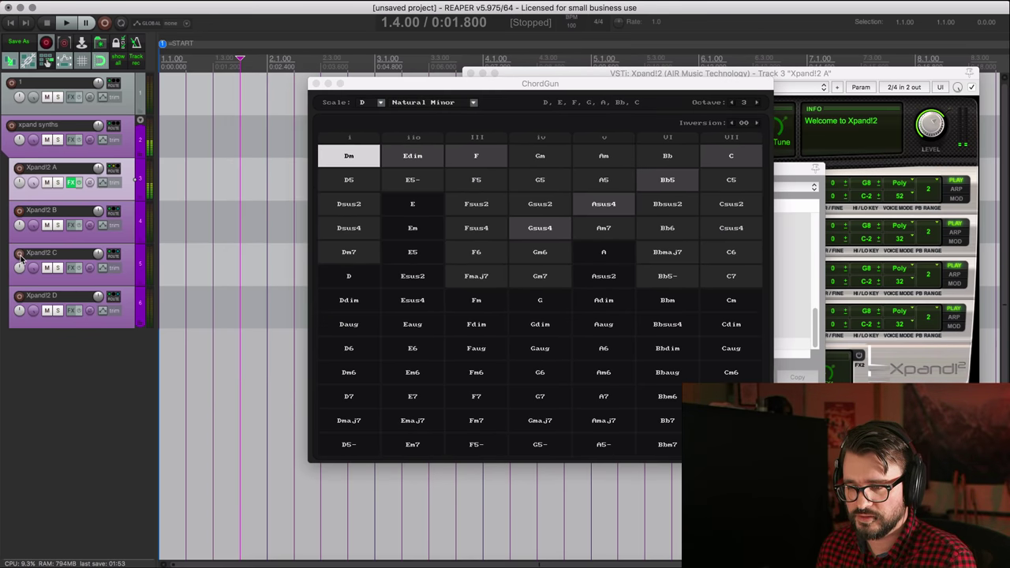
click(129, 276)
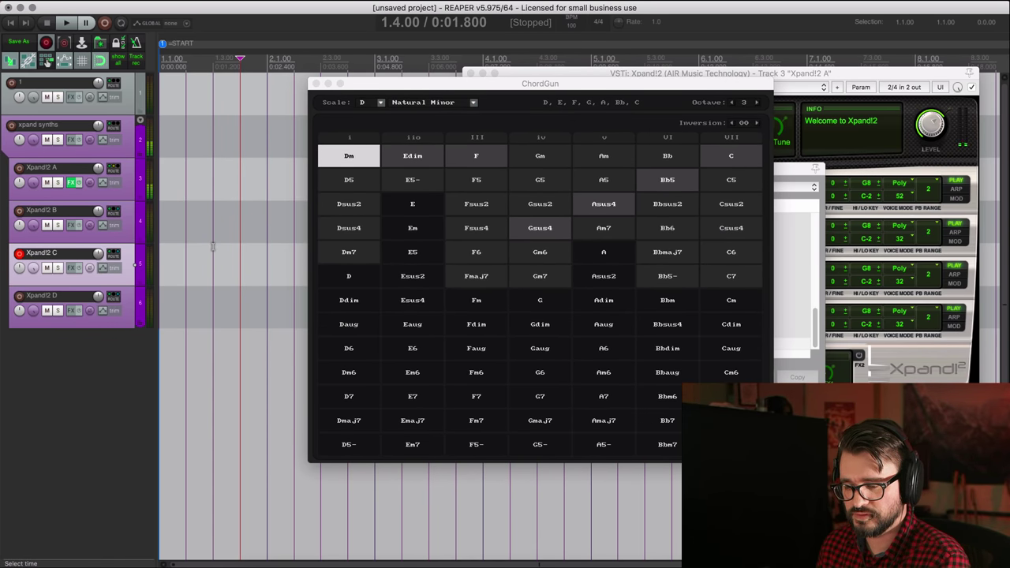
click(353, 127)
key(1)
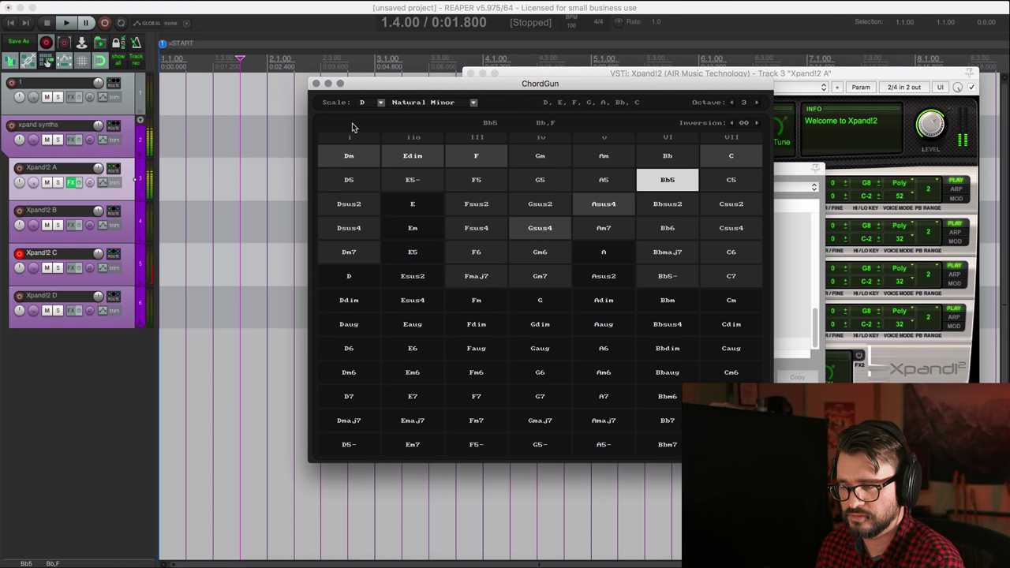
key(5)
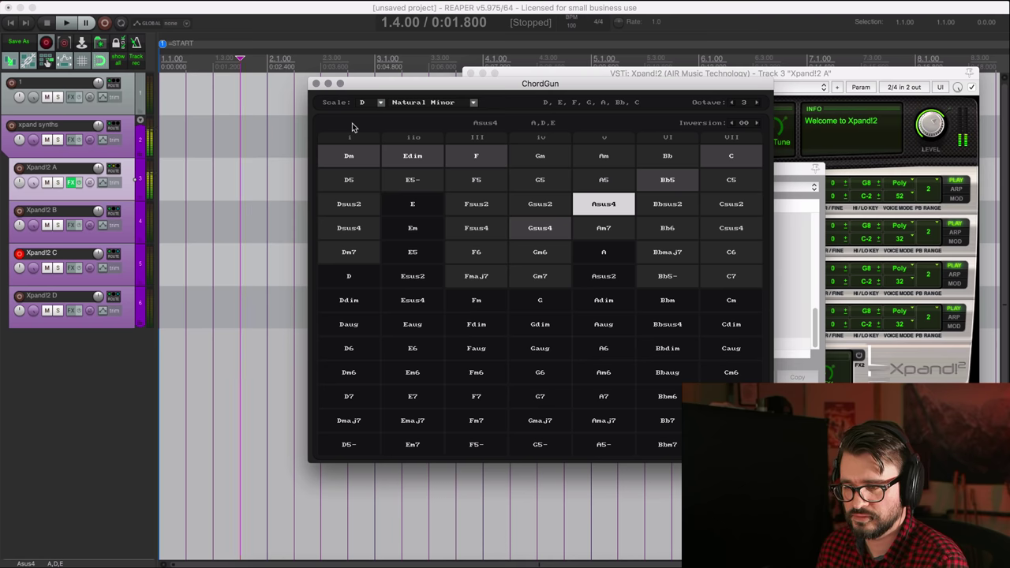
- Show the ChordGun actions list and pick the stop-all-notes action
drag(430, 87, 312, 83)
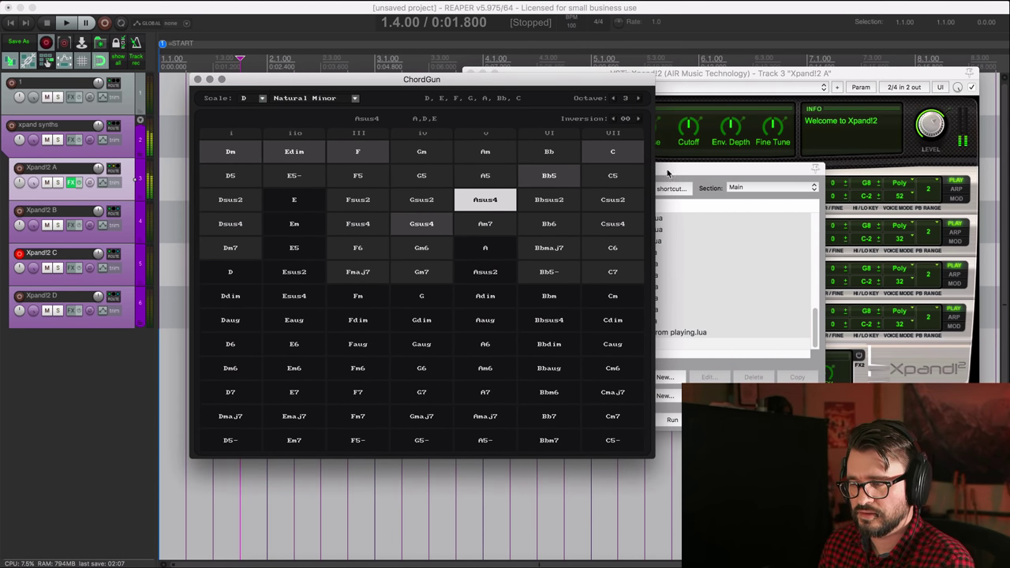
key(shift+slash)
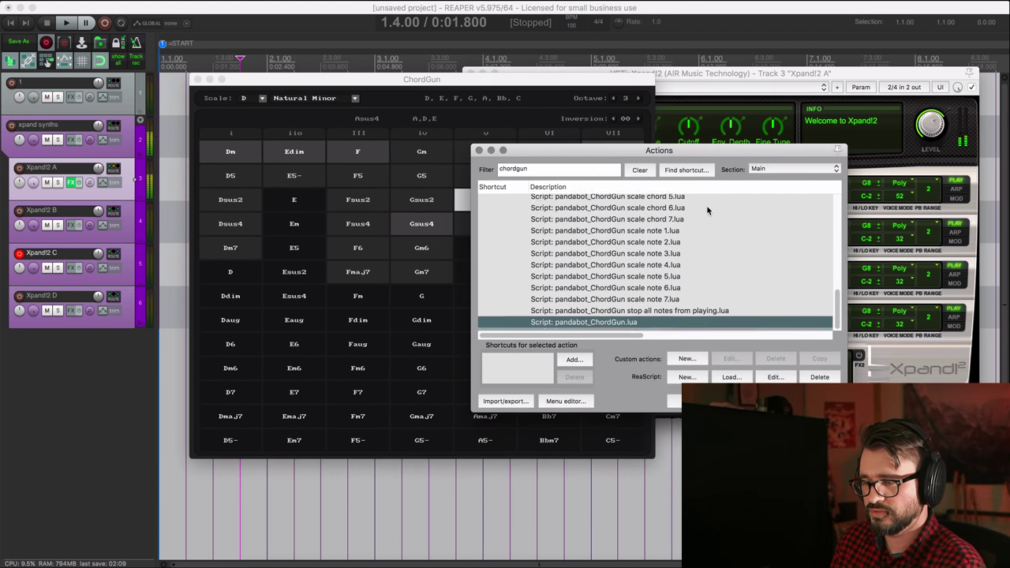
click(651, 315)
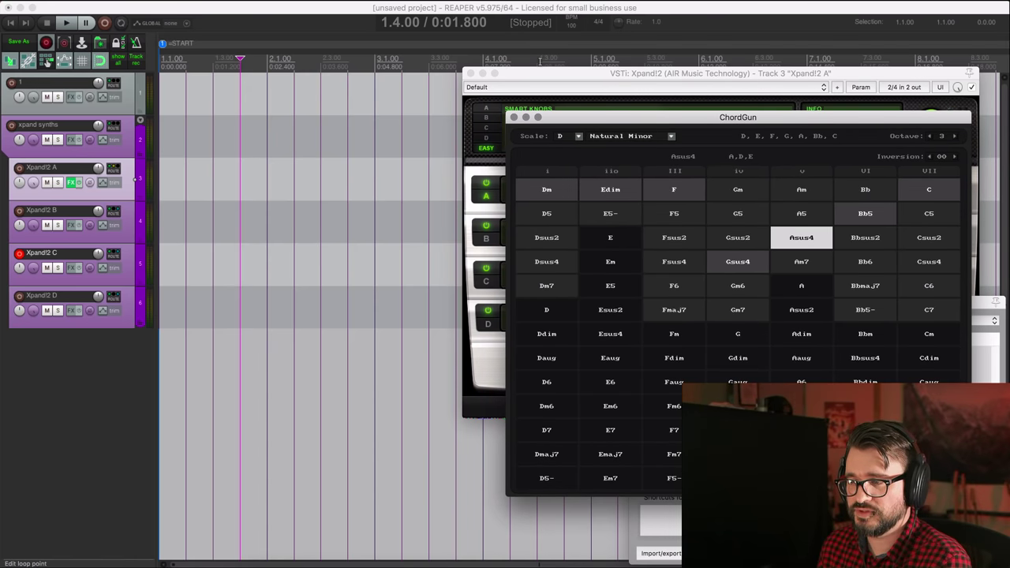
- Draw a MIDI item from bar 1 to bar 5 on Xpand!2 A and record-arm it
drag(532, 81, 549, 71)
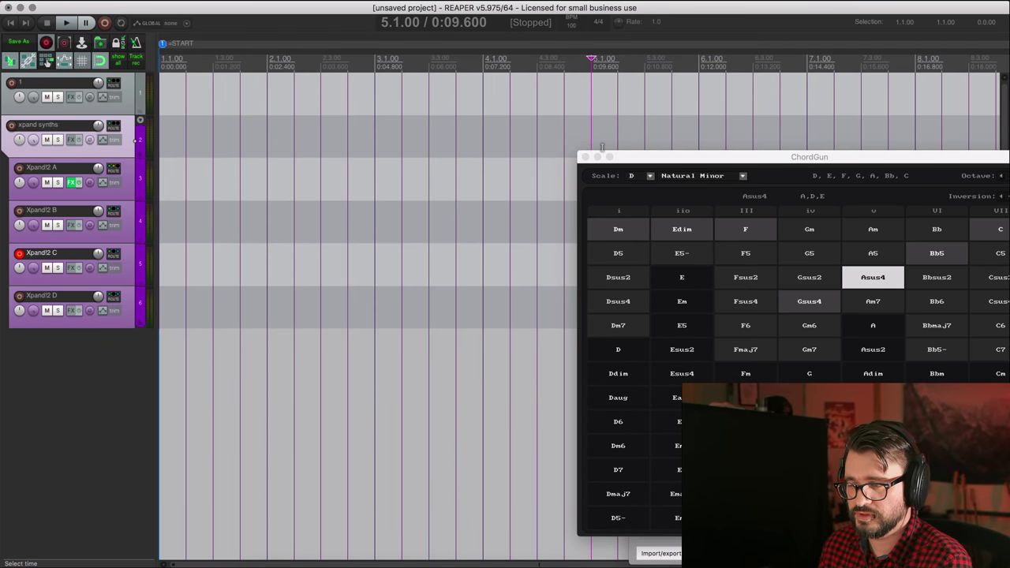
drag(632, 158, 680, 201)
click(580, 181)
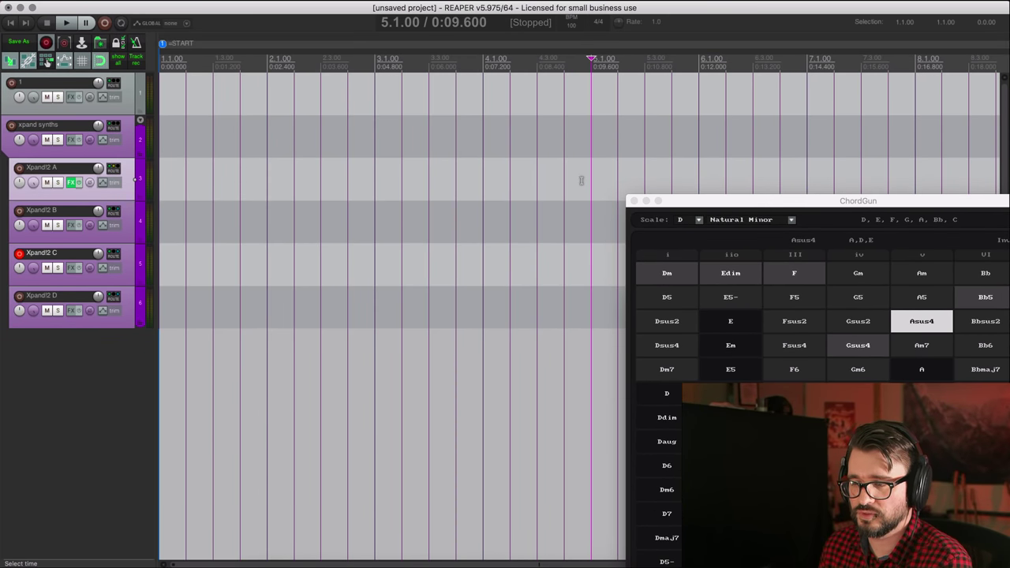
drag(591, 181, 141, 185)
click(19, 167)
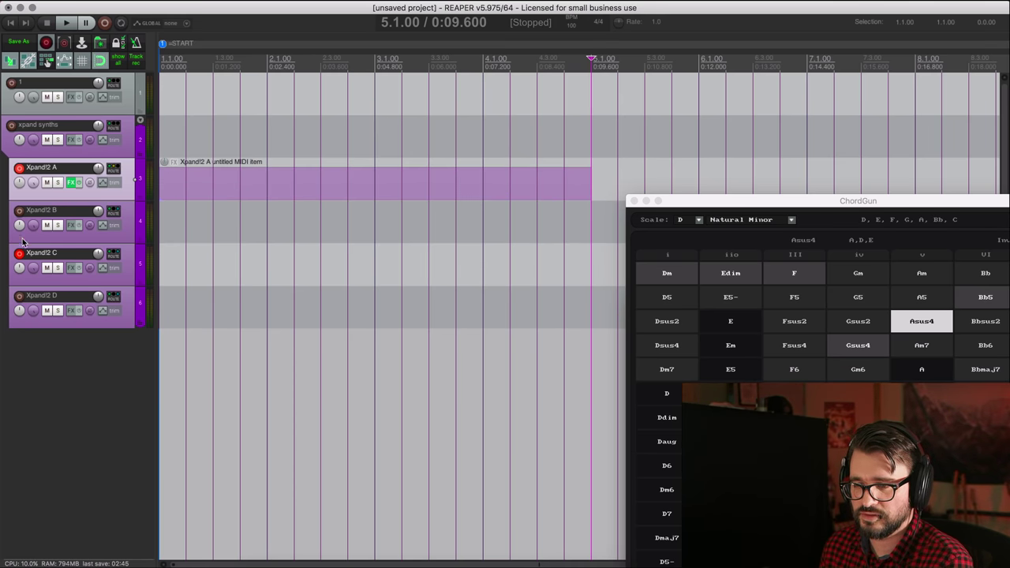
- Open the item in an enlarged MIDI editor with the grid set to 1
click(177, 191)
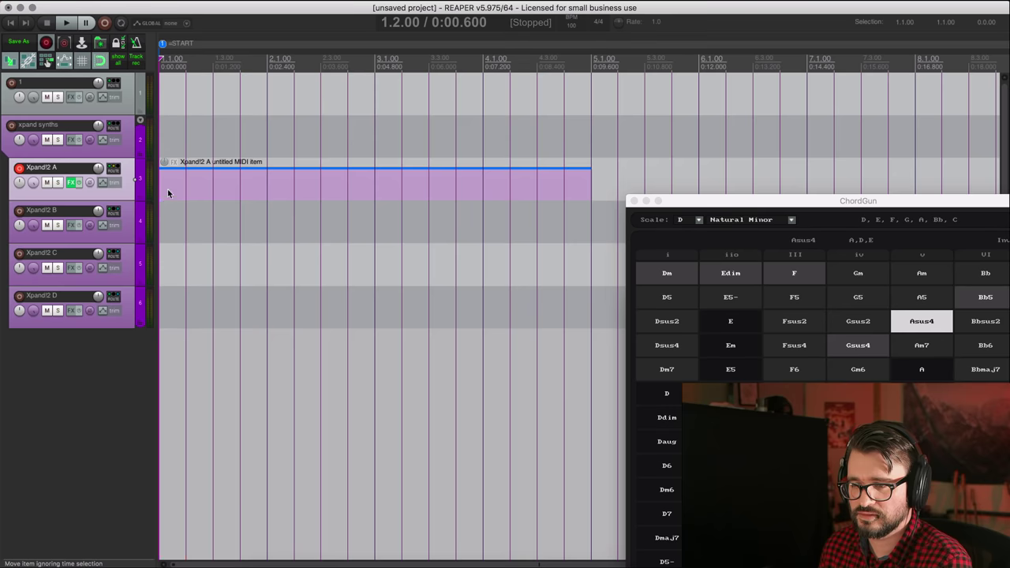
double_click(168, 193)
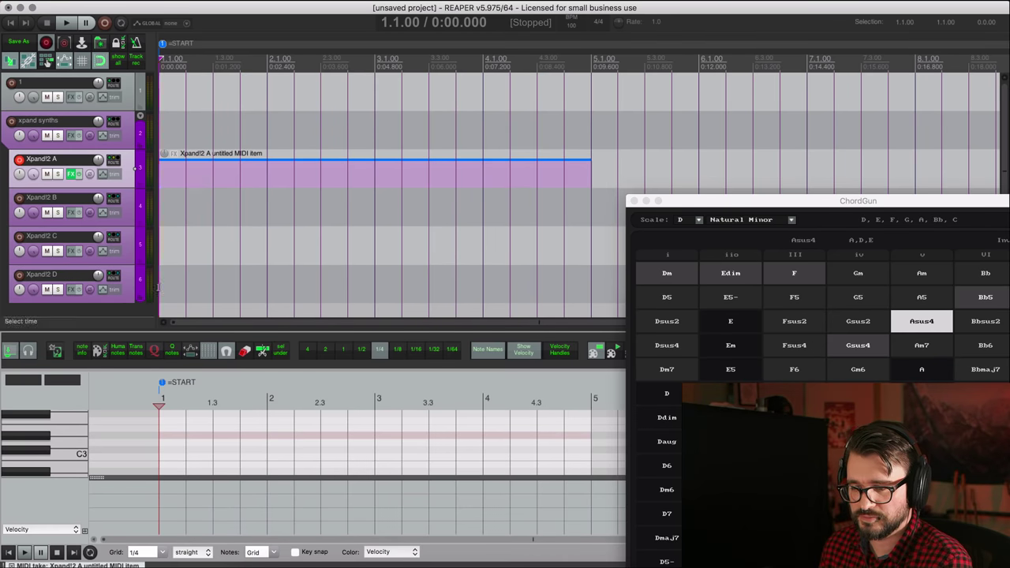
drag(147, 329, 148, 214)
drag(680, 204, 594, 157)
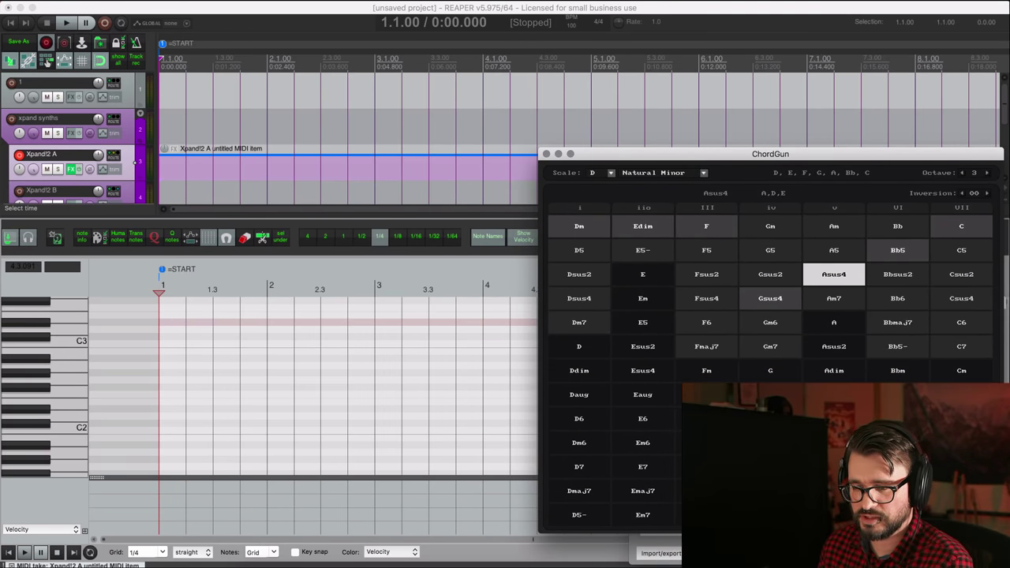
click(160, 554)
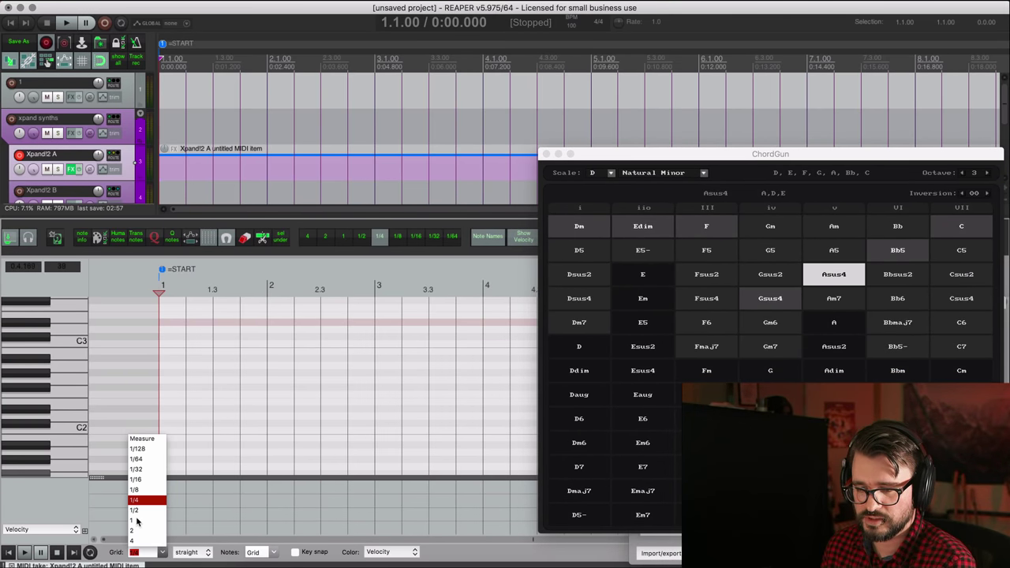
click(135, 520)
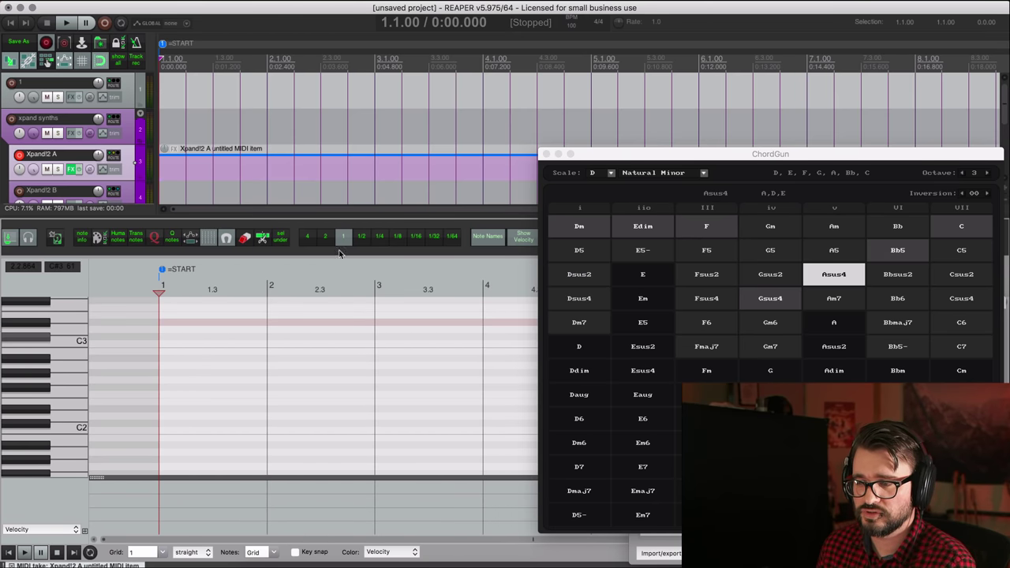
scroll(362, 197, down, 2)
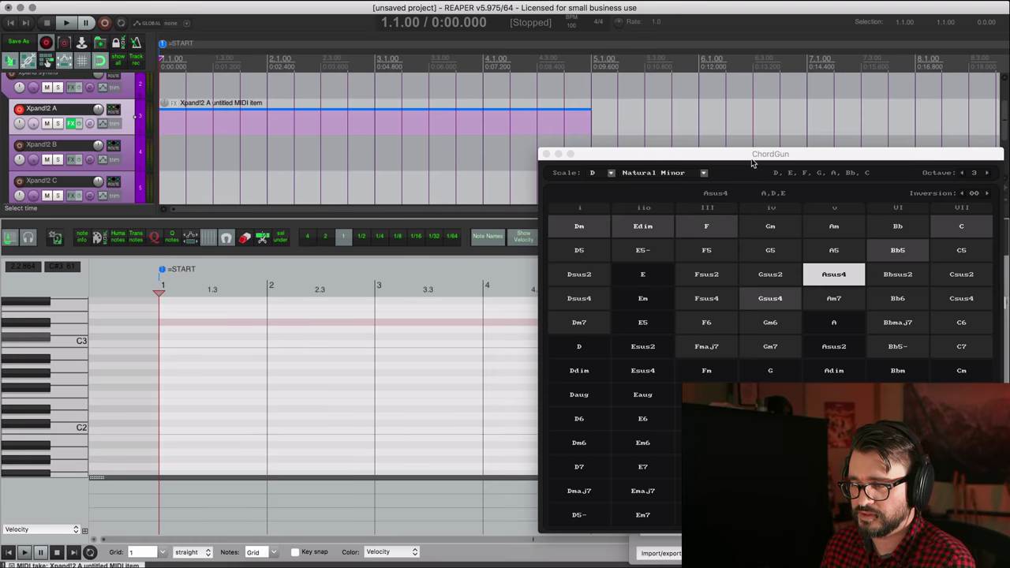
- Insert Dm, Gsus4, Bb5 and Asus4 at bars 1–4 with keys 1, 4, 6, 5, then play it
drag(752, 163, 713, 153)
drag(593, 158, 569, 142)
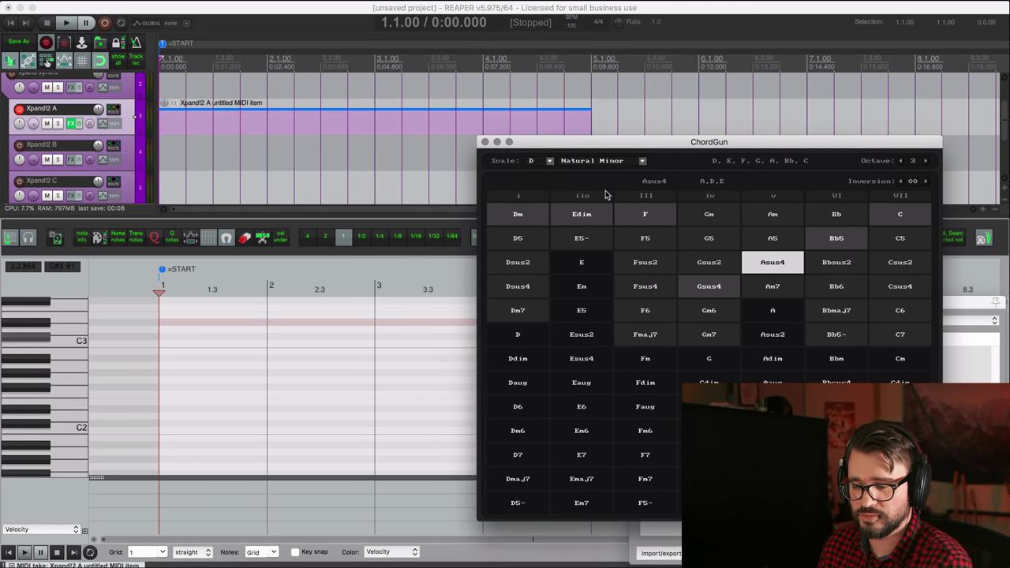
key(1)
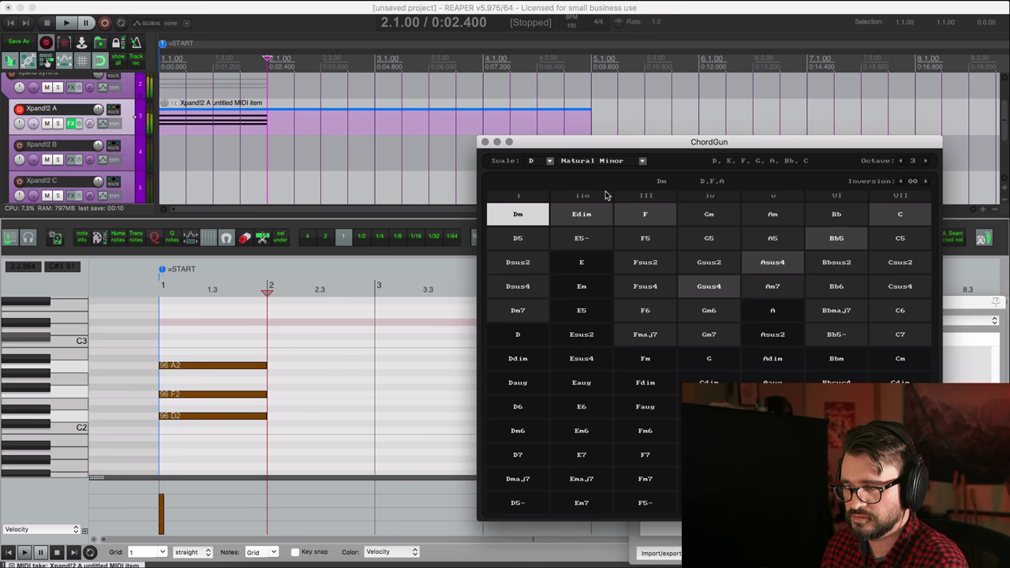
key(4)
key(6)
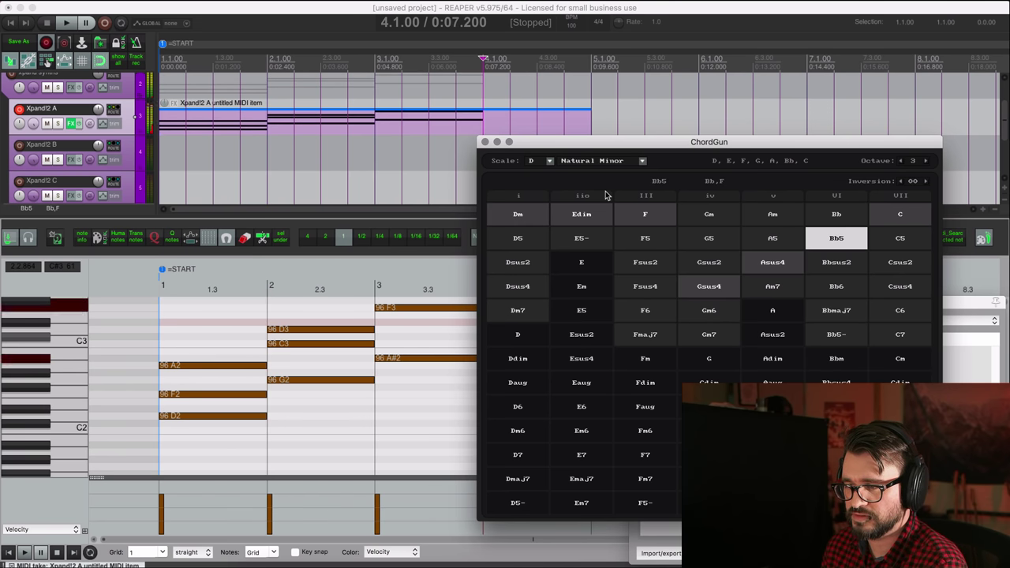
key(5)
drag(587, 150, 633, 195)
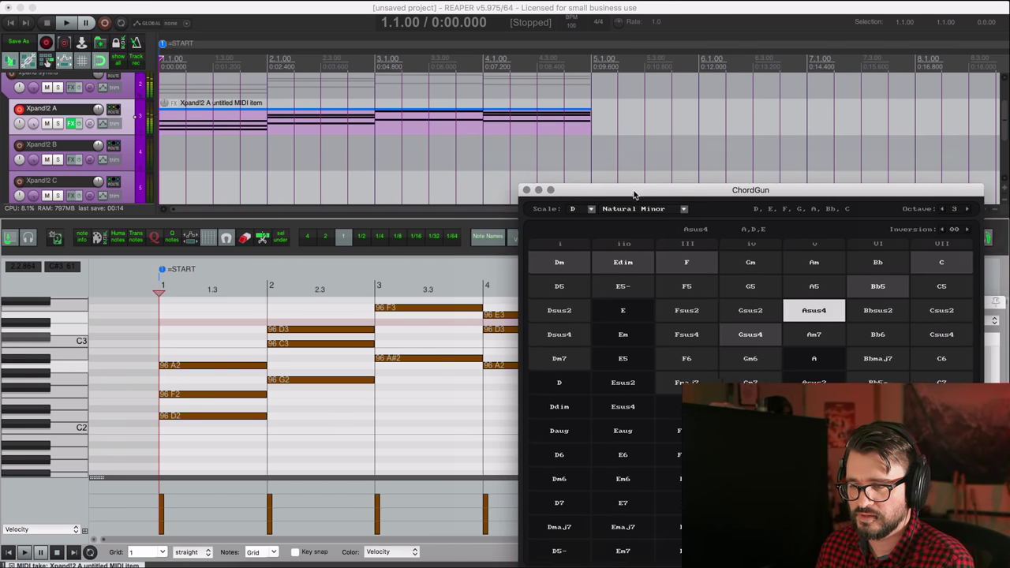
key(space)
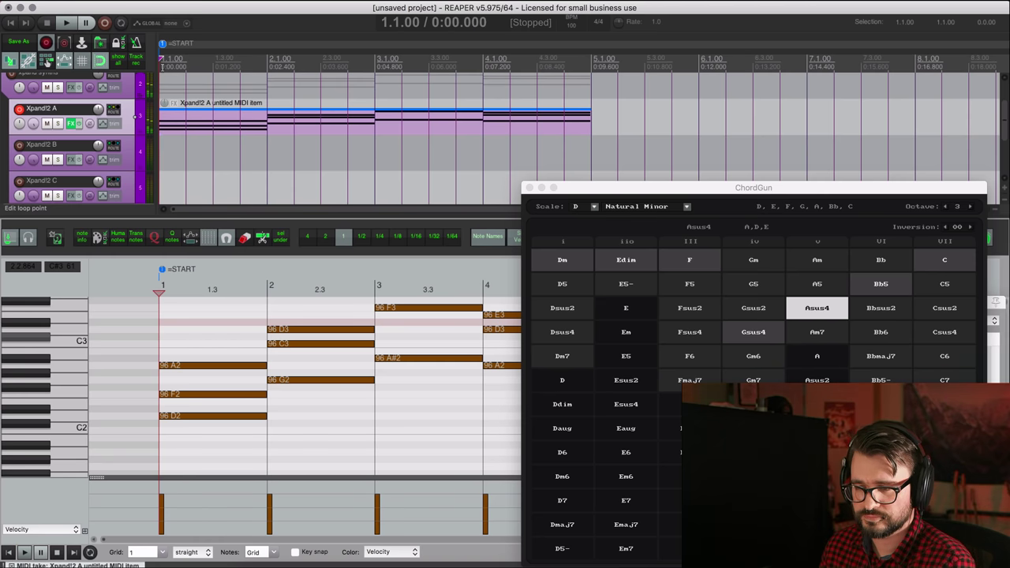
- Close the MIDI editor and select the Xpand!2 A item with the cursor at bar 3
drag(579, 191, 544, 159)
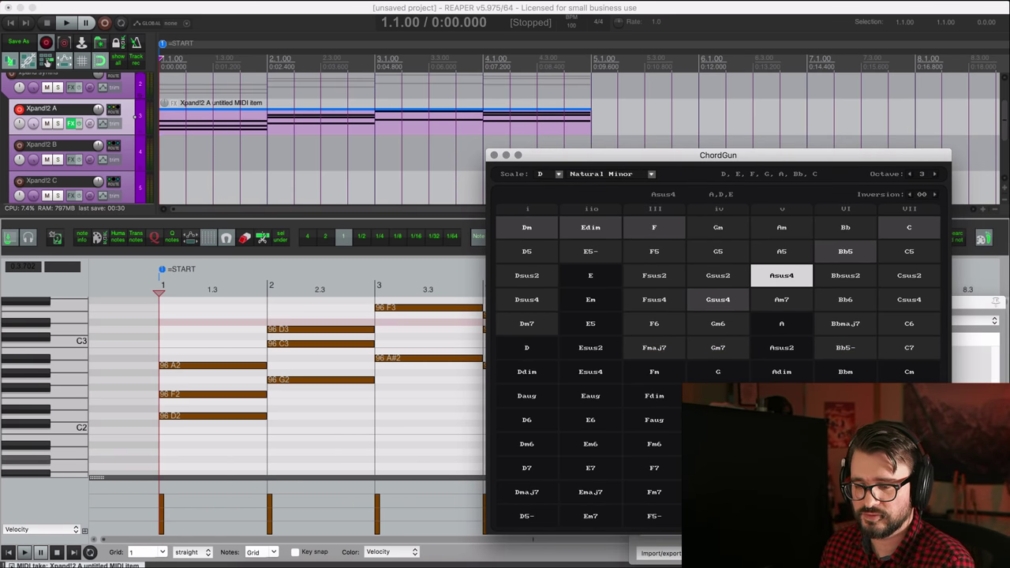
click(45, 62)
click(243, 309)
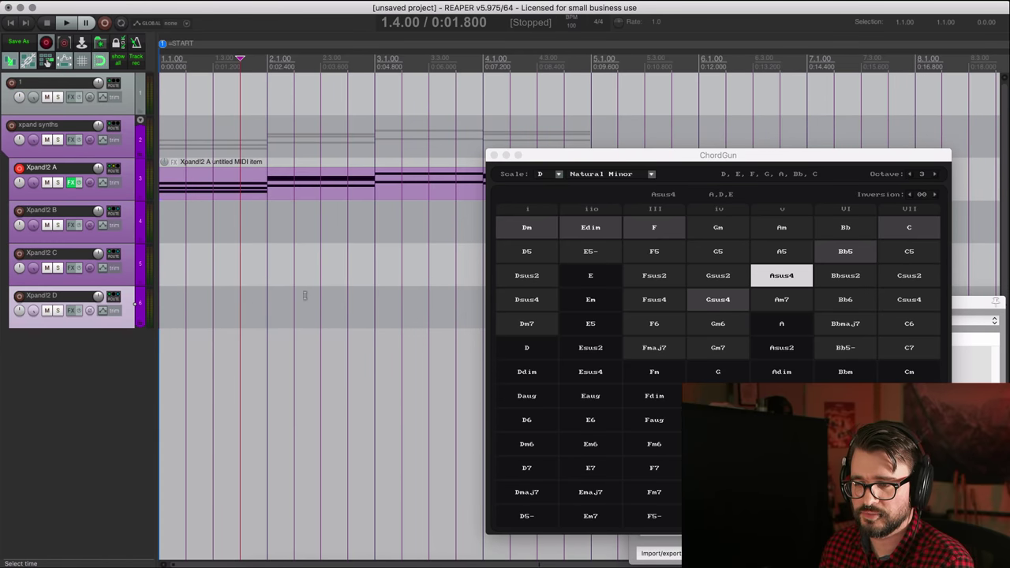
drag(574, 156, 512, 114)
click(375, 188)
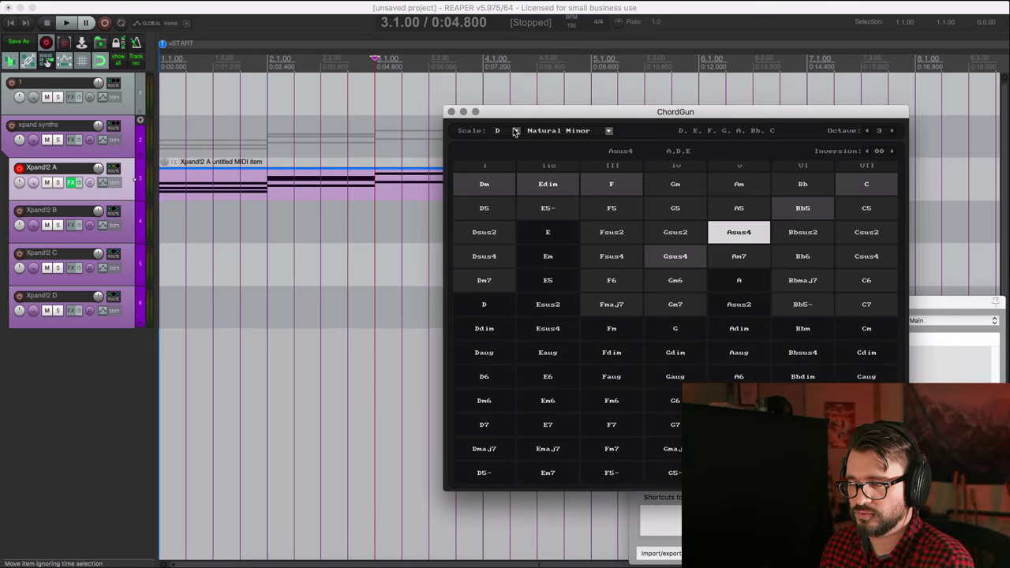
- Audition A5, Asus4 and Am7, then write Am7 at bar 3 in the MIDI editor
click(745, 210)
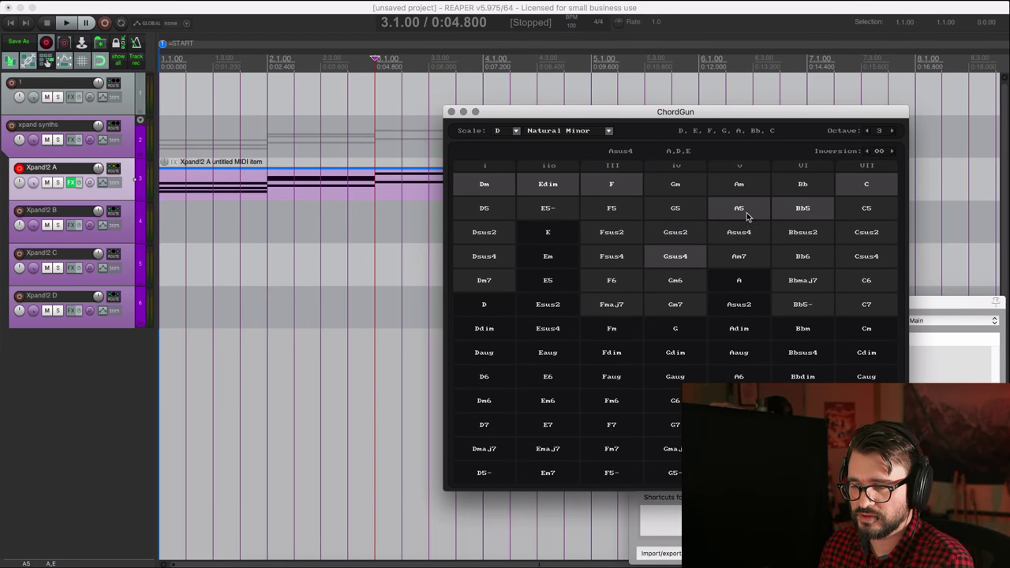
click(746, 232)
click(746, 257)
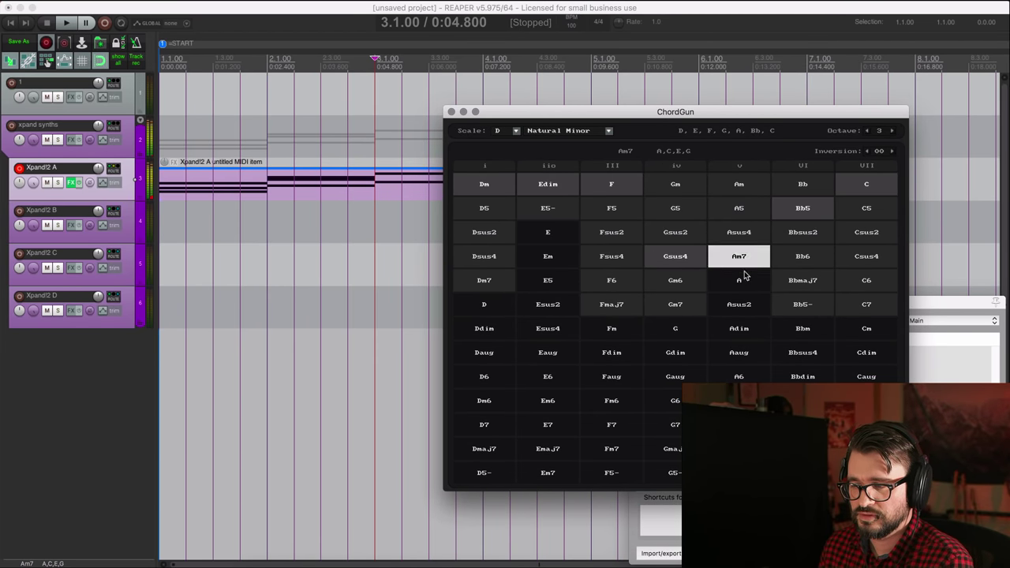
click(374, 195)
double_click(373, 195)
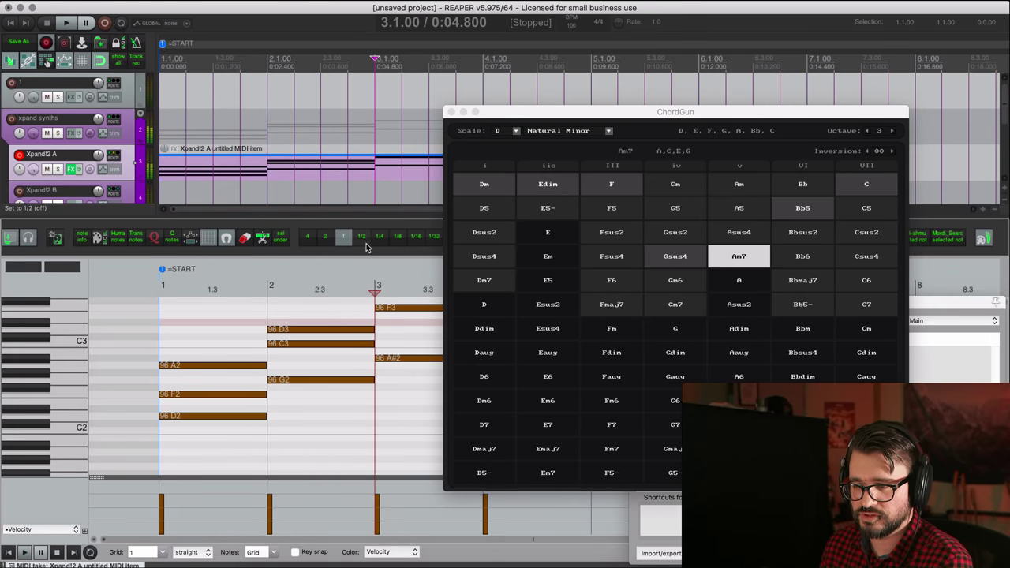
scroll(245, 305, right, 3)
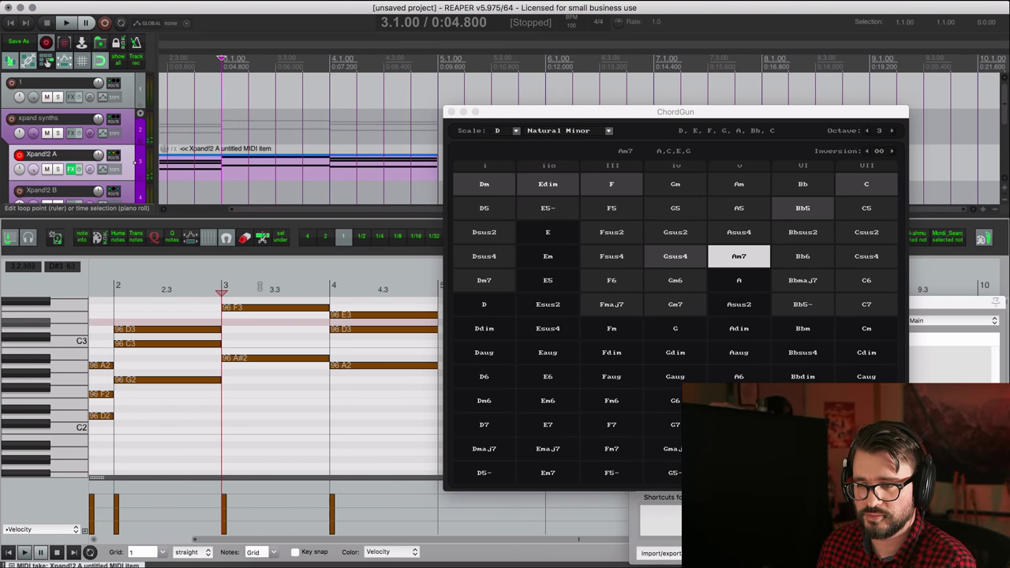
click(739, 258)
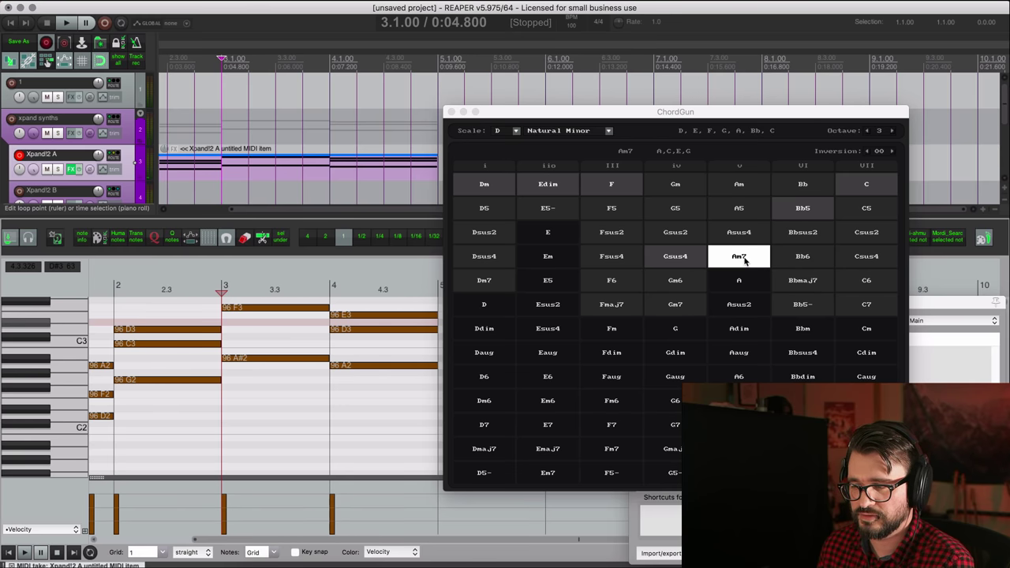
click(749, 261)
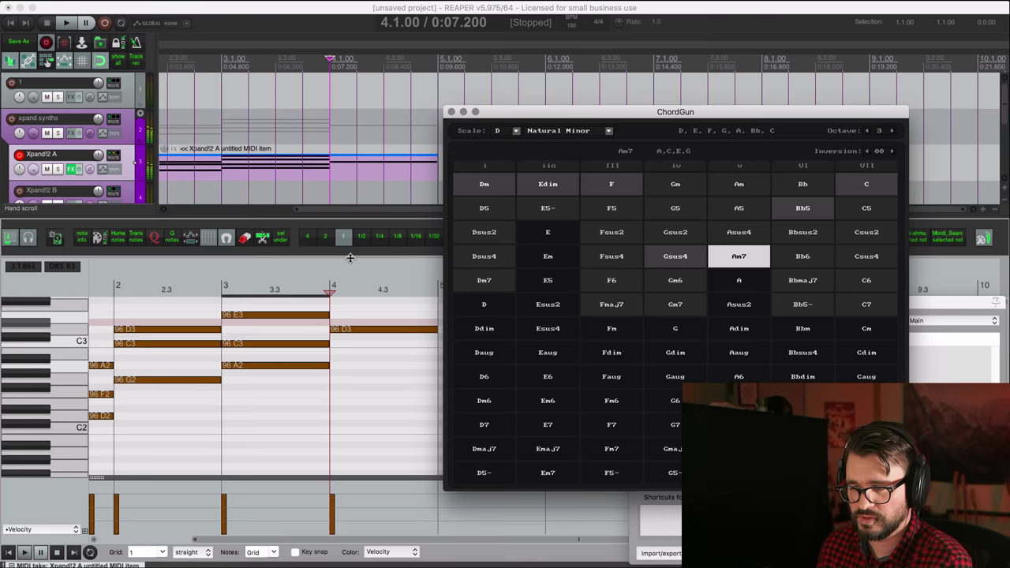
- Set the grid to 1/2 and insert half-bar Bb5 and C chords in bar 4
click(158, 553)
click(141, 515)
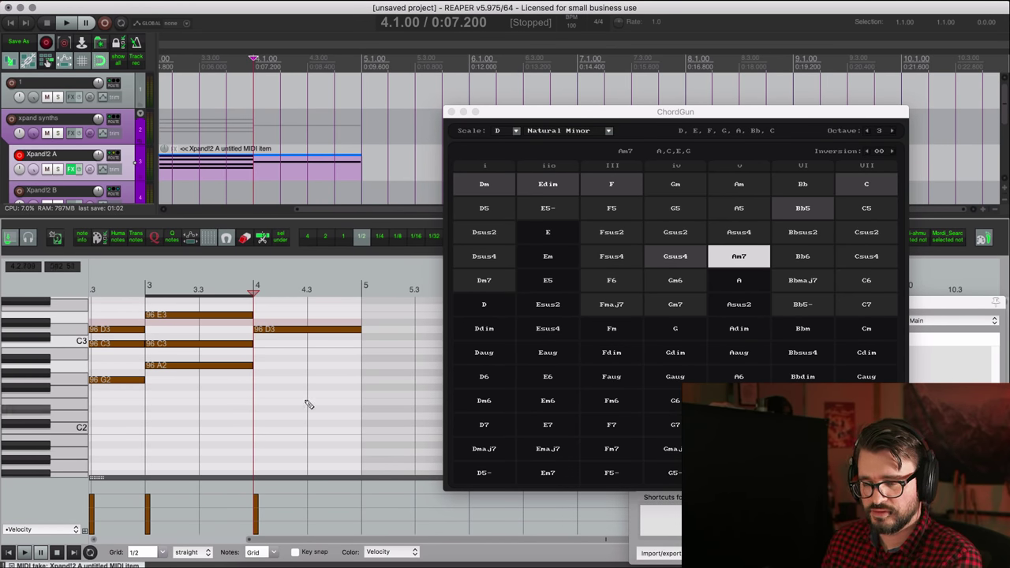
click(815, 211)
click(872, 184)
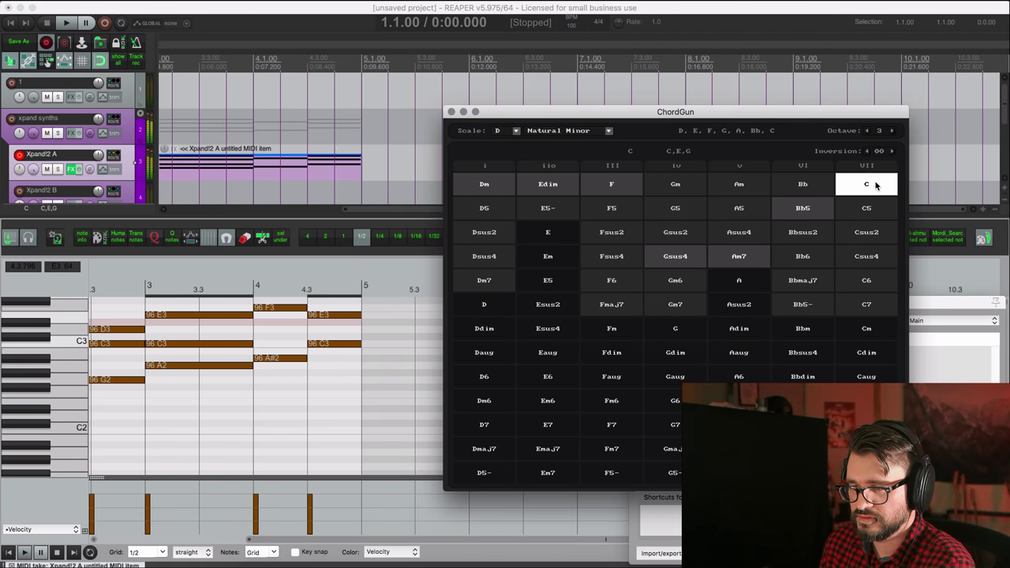
- Select bars 1–5 and play the progression back, then stop
drag(361, 60, 9, 81)
key(space)
scroll(276, 91, down, 2)
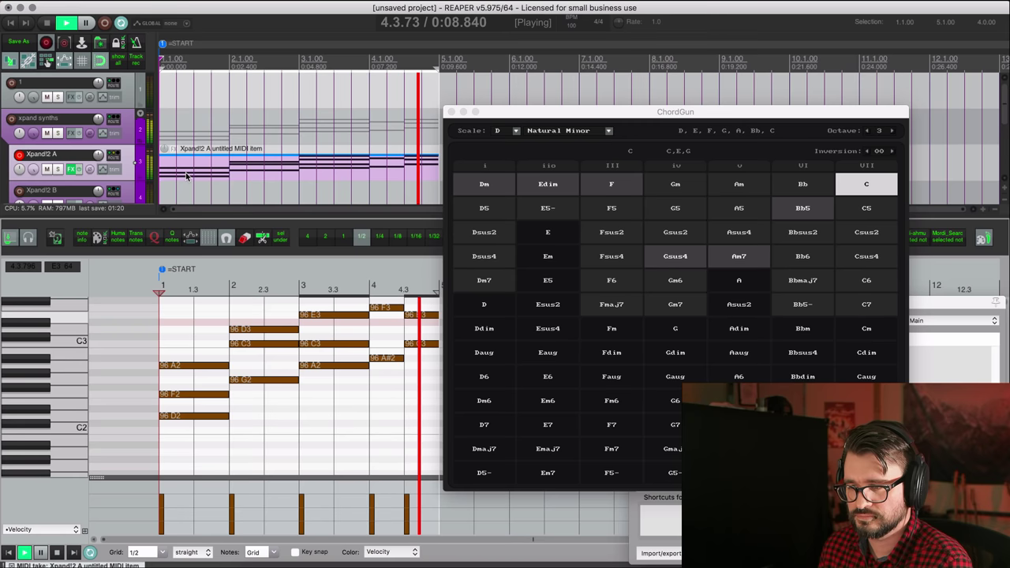
key(space)
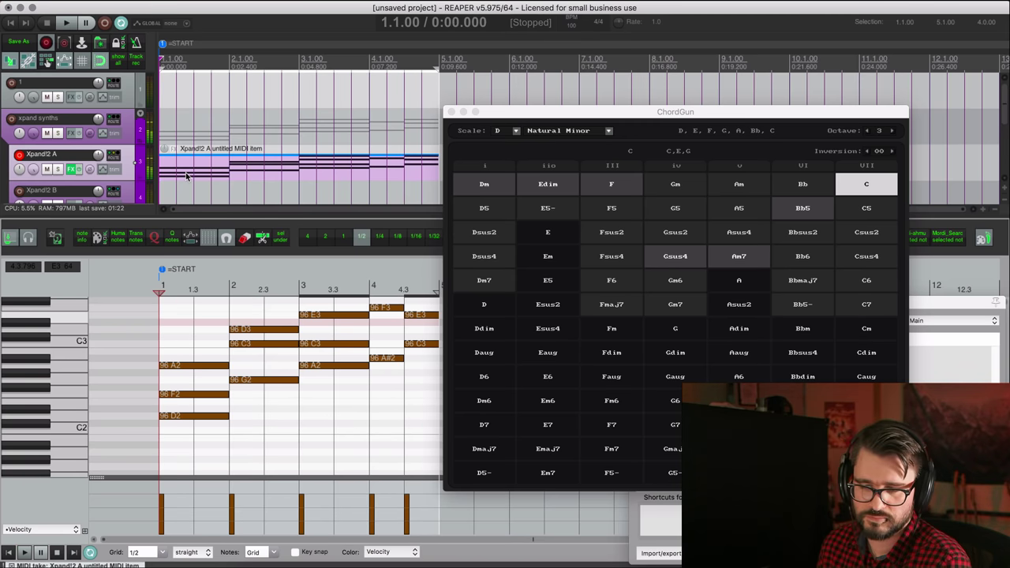
- Disarm Xpand!2 A, close the MIDI editor docker, and select Xpand!2 B
click(20, 155)
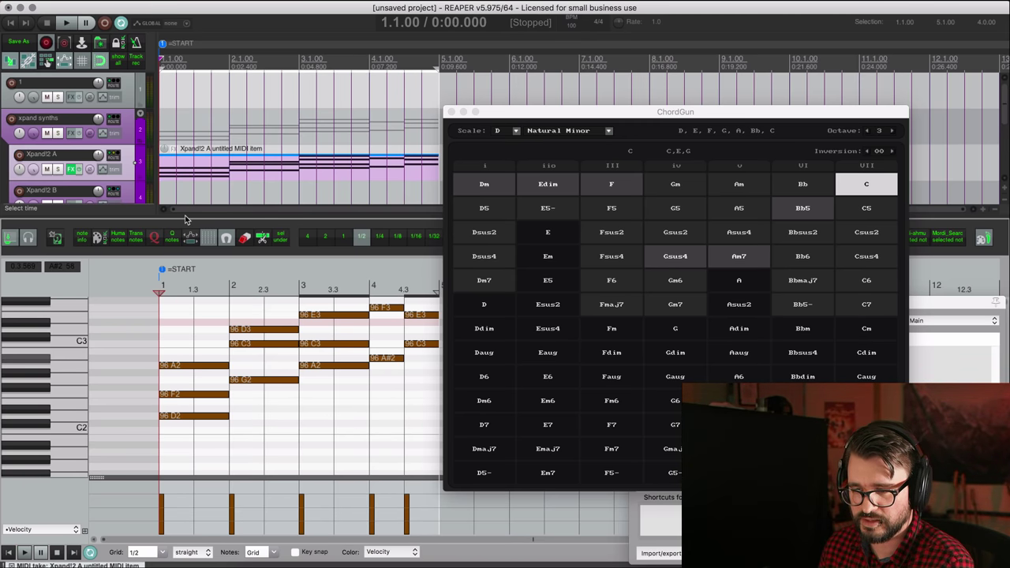
key(alt+d)
click(237, 226)
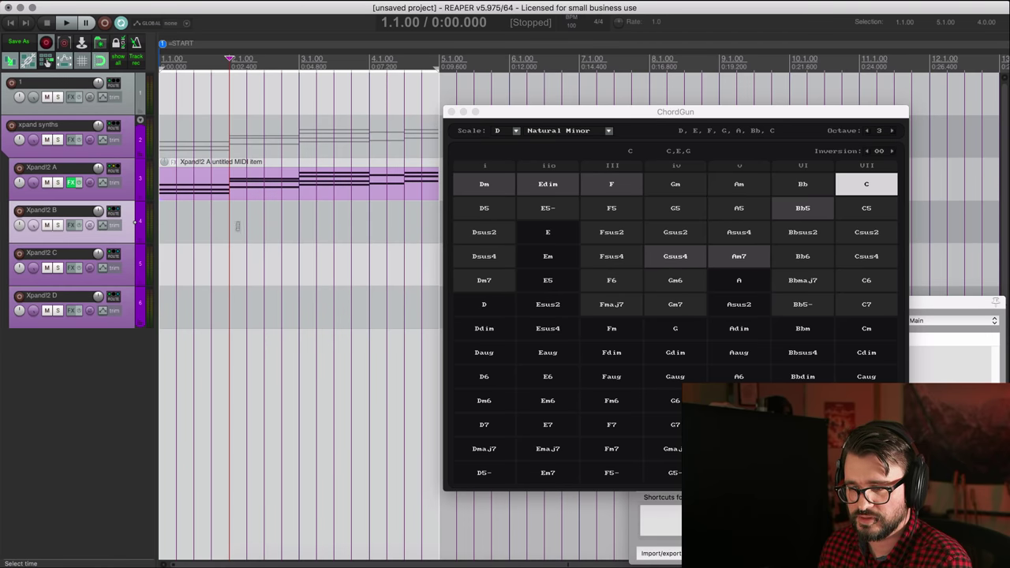
key(alt+d)
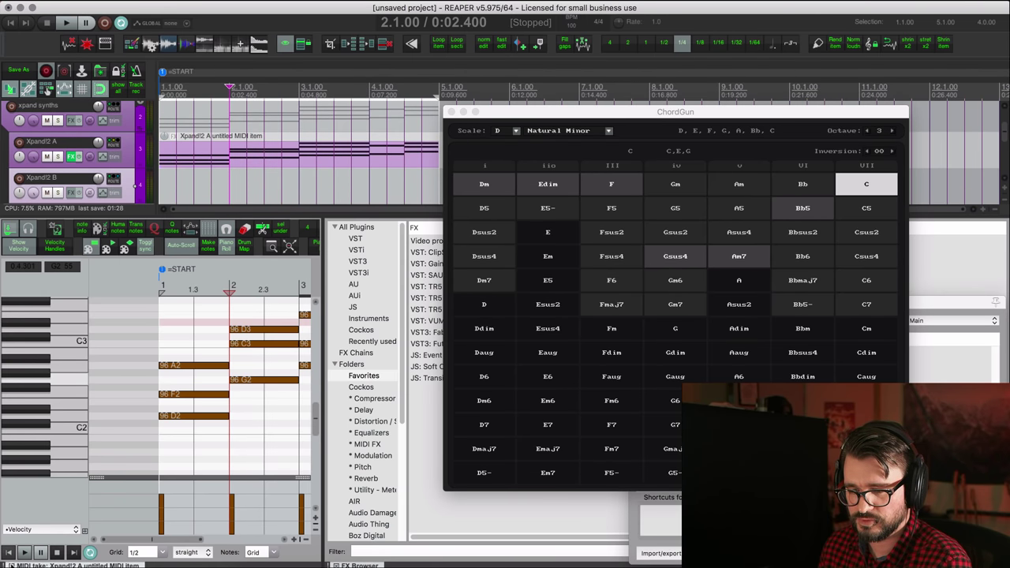
key(Escape)
key(alt+d)
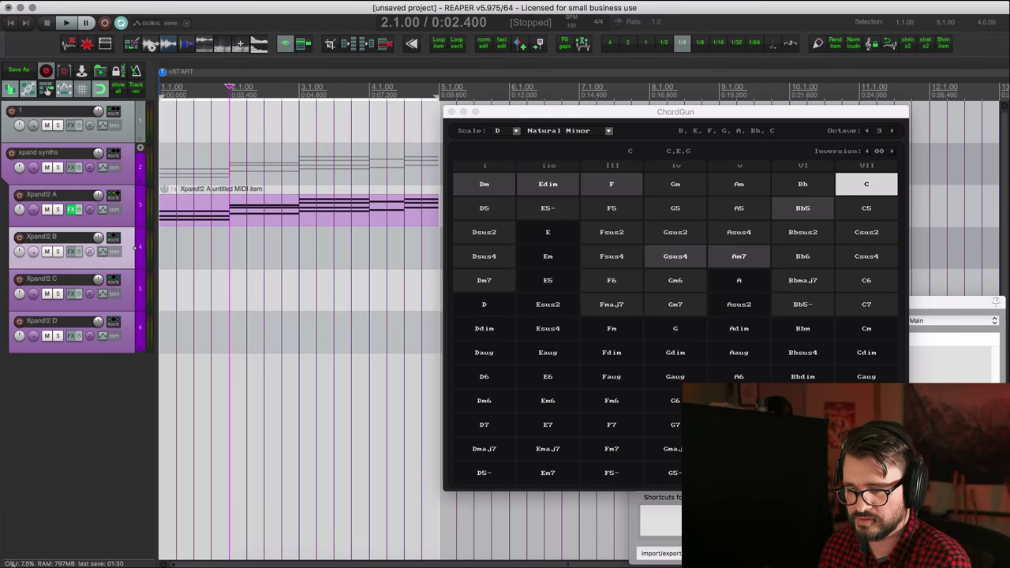
click(130, 238)
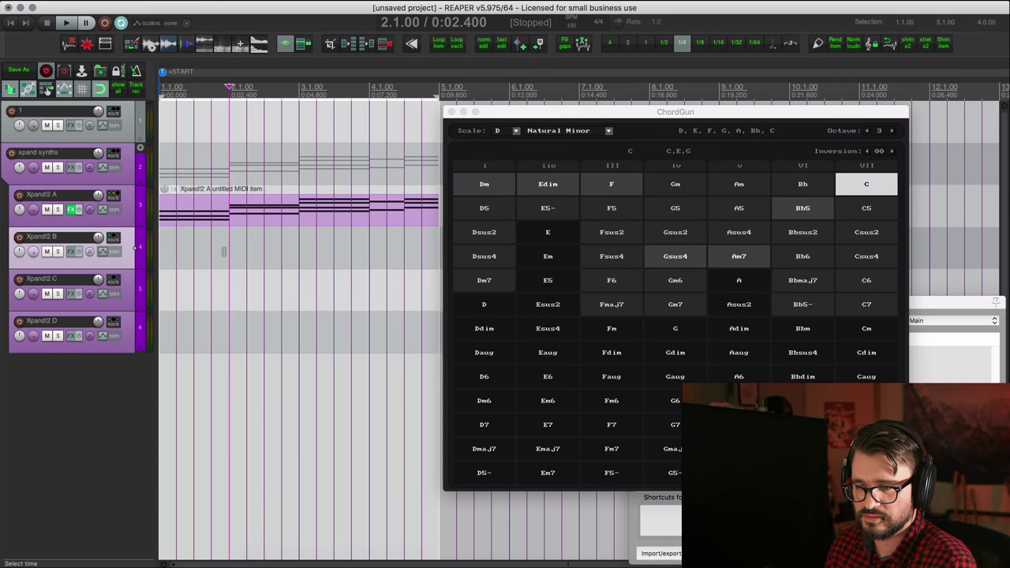
- Play Dm, F, Gsus4, Am7, Dm, Gsus4, Bb5 and Am7 on Xpand!2 B
drag(498, 120, 458, 116)
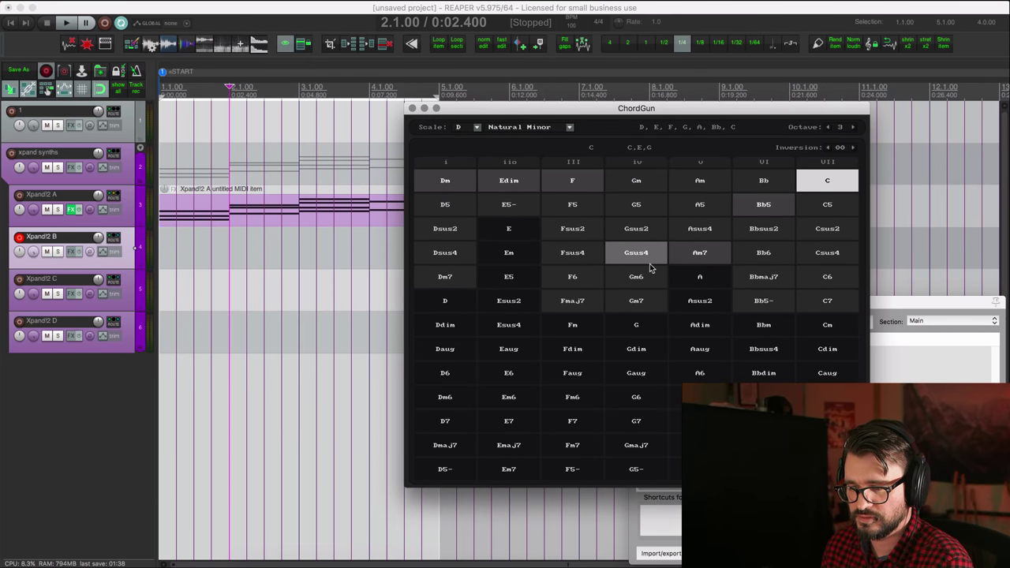
key(1)
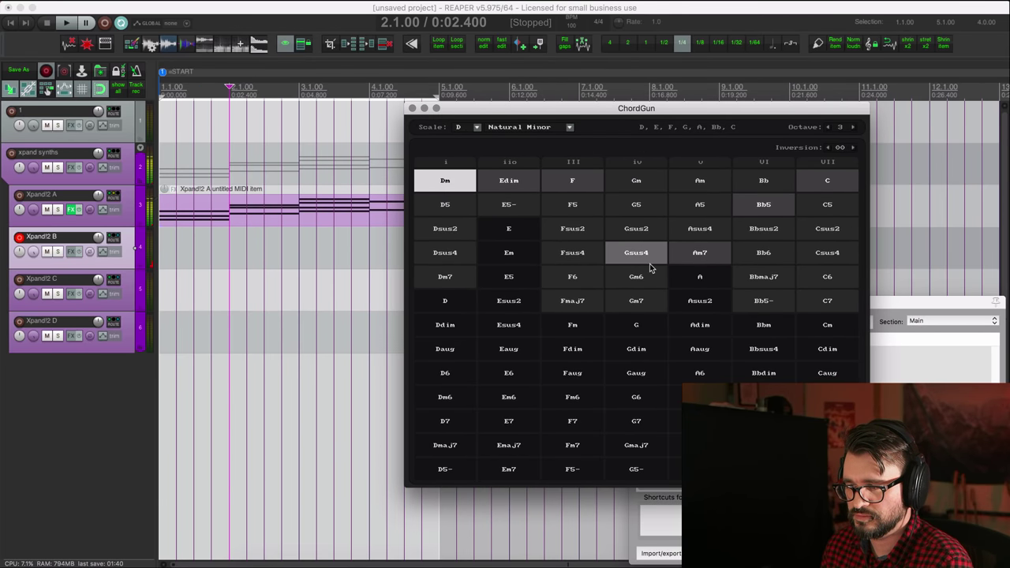
key(3)
click(649, 263)
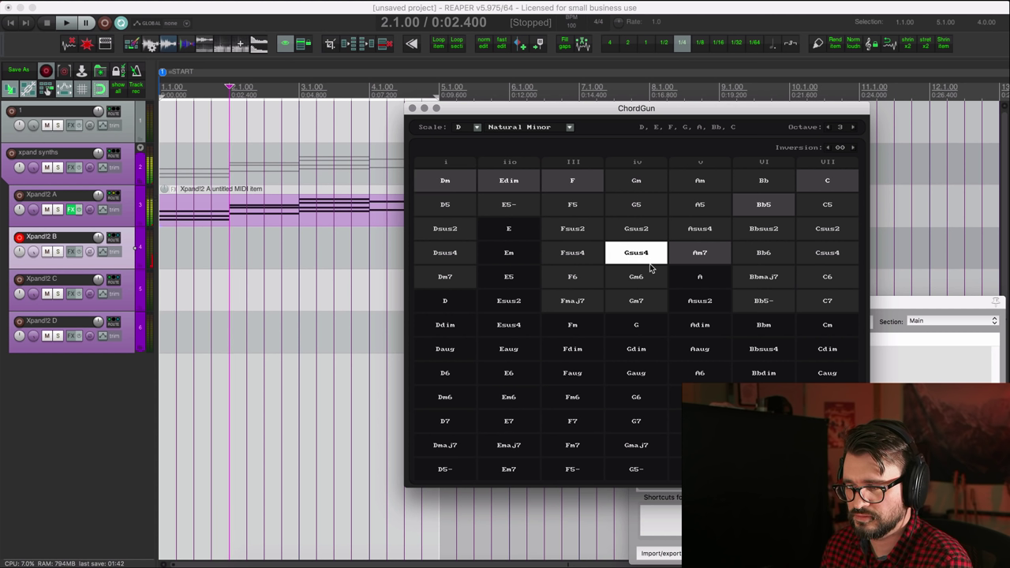
key(5)
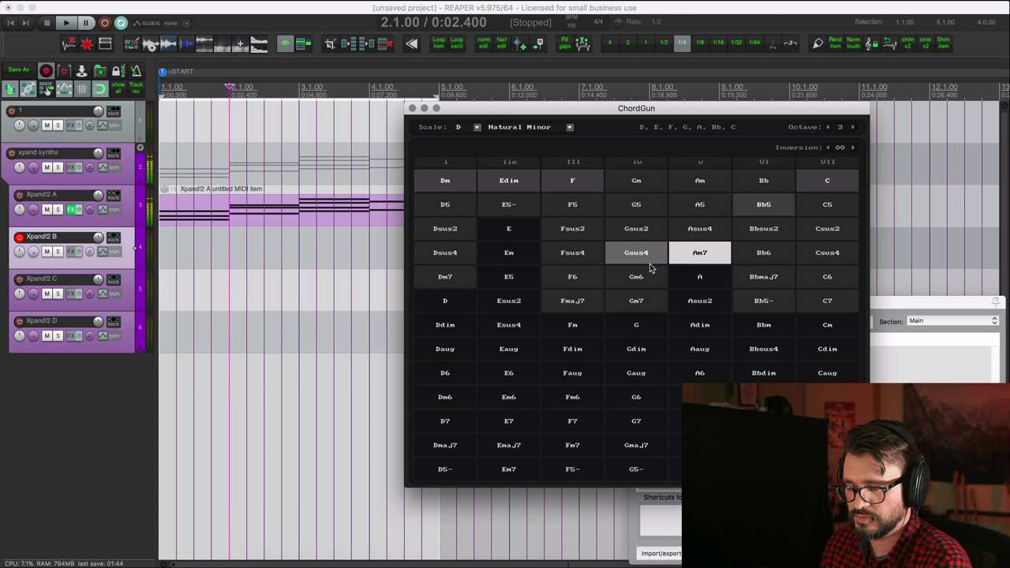
key(1)
click(649, 263)
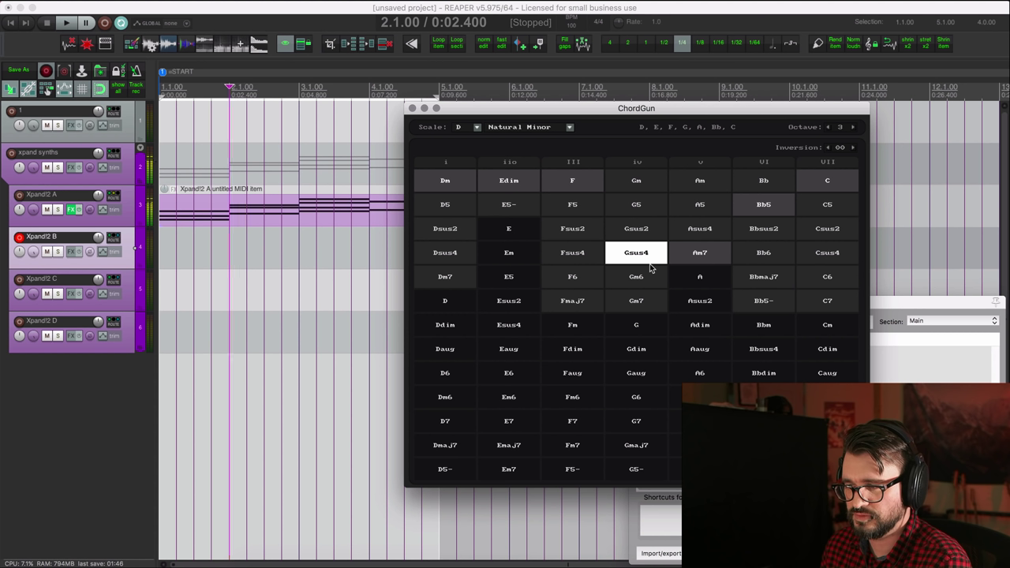
key(6)
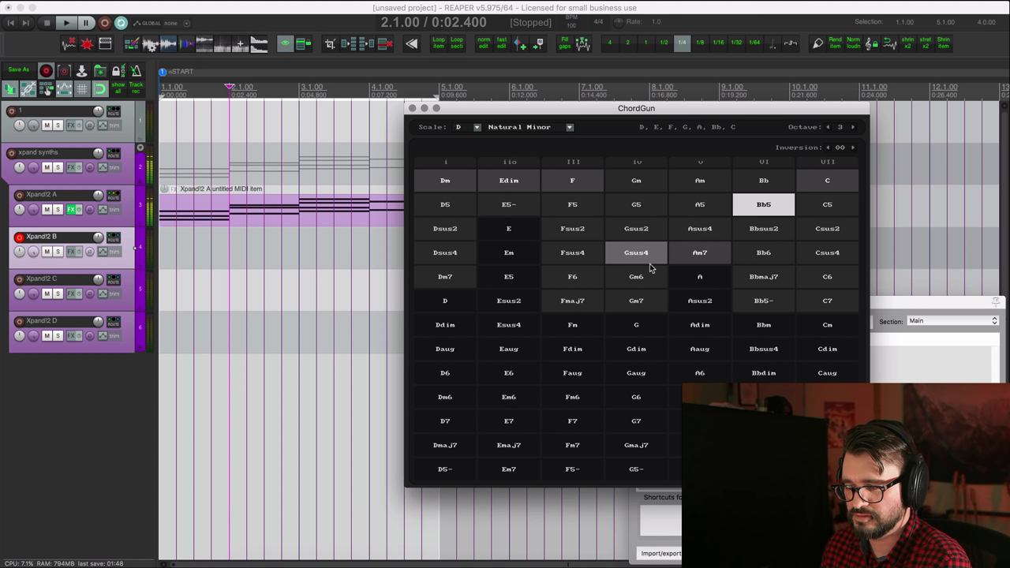
key(5)
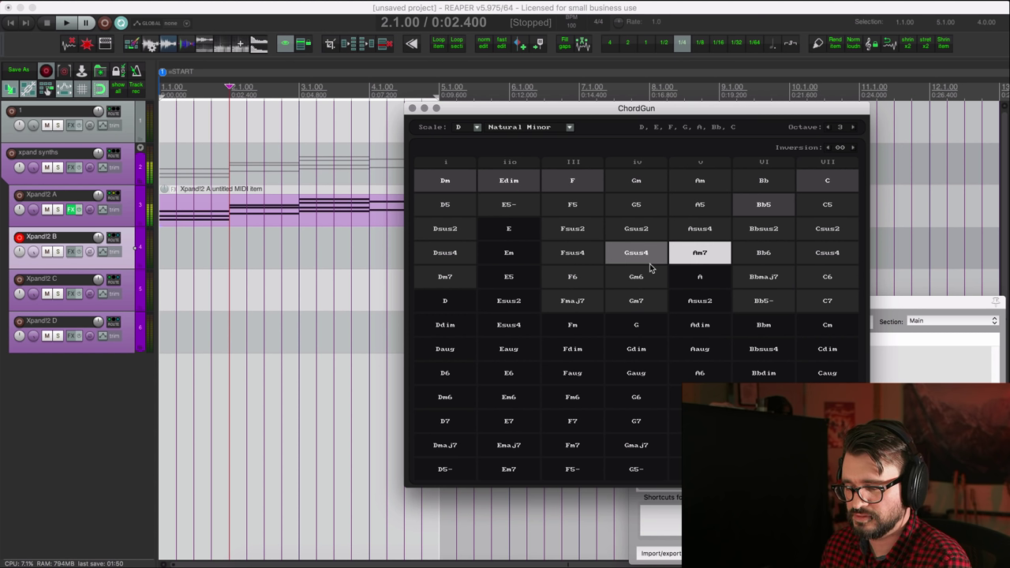
- Preview the C and Bb5 chords and shift ChordGun right to uncover the arrangement
key(7)
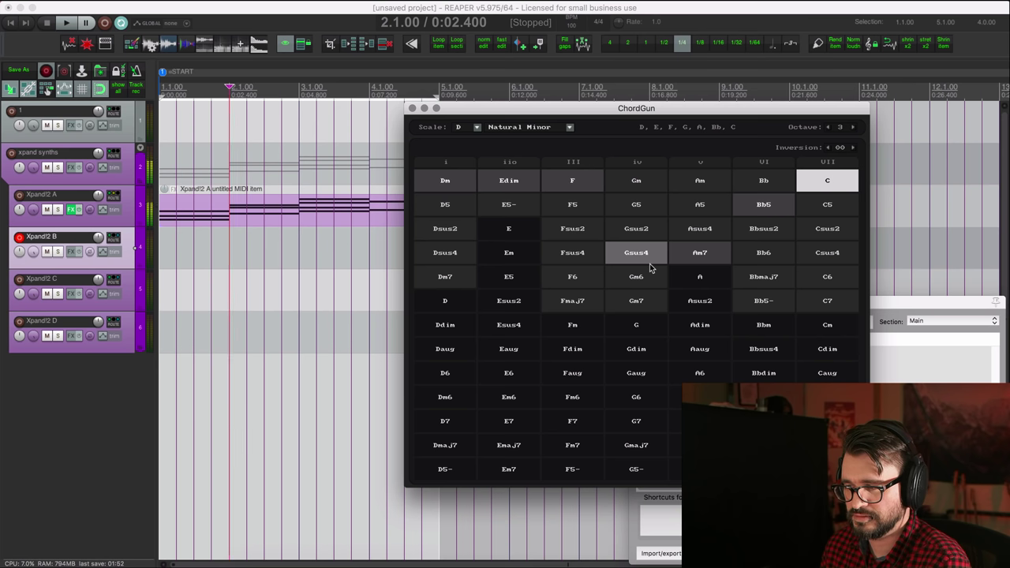
key(6)
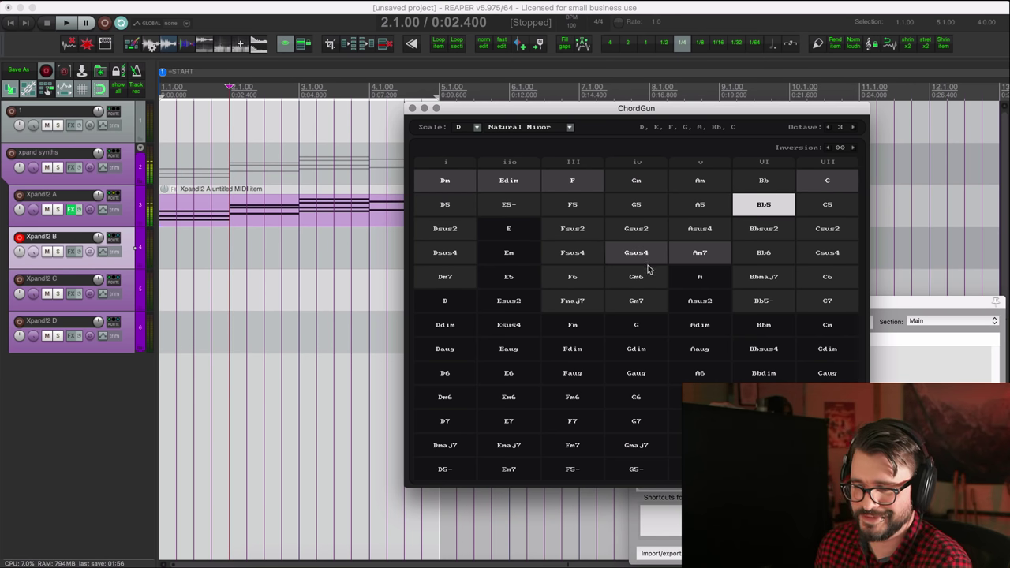
drag(464, 113, 568, 117)
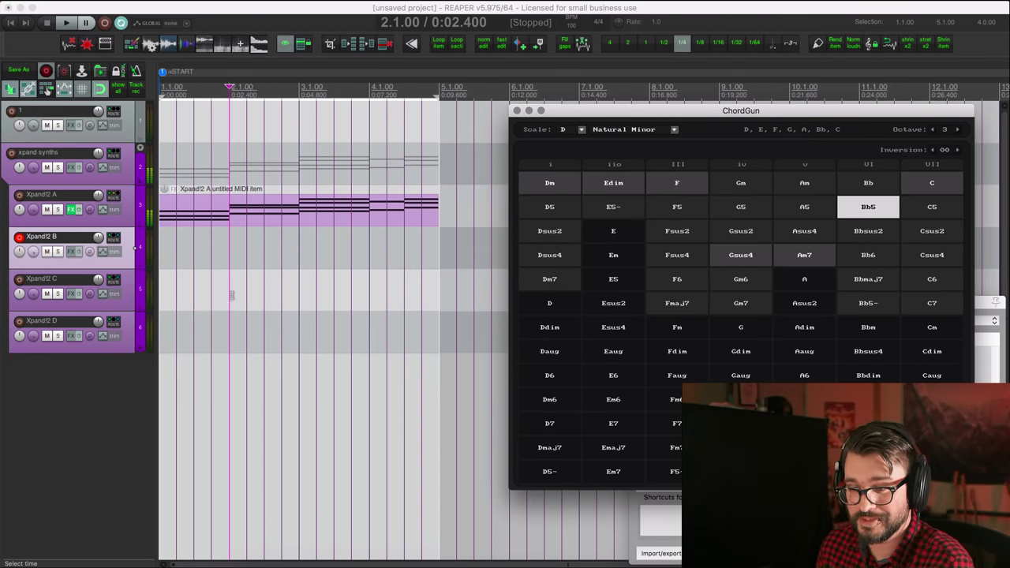
- Draw a four-bar MIDI item on Xpand!2 B from the project start, open it, and set the grid to 1/4
click(166, 254)
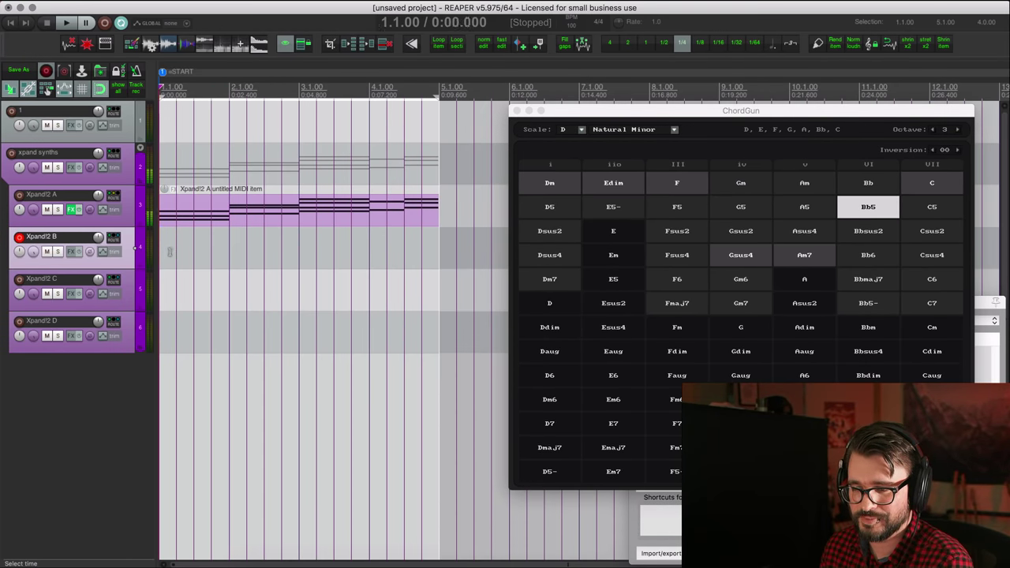
mouse_move(165, 254)
mouse_down()
mouse_move(428, 266)
mouse_move(418, 271)
mouse_up()
double_click(167, 257)
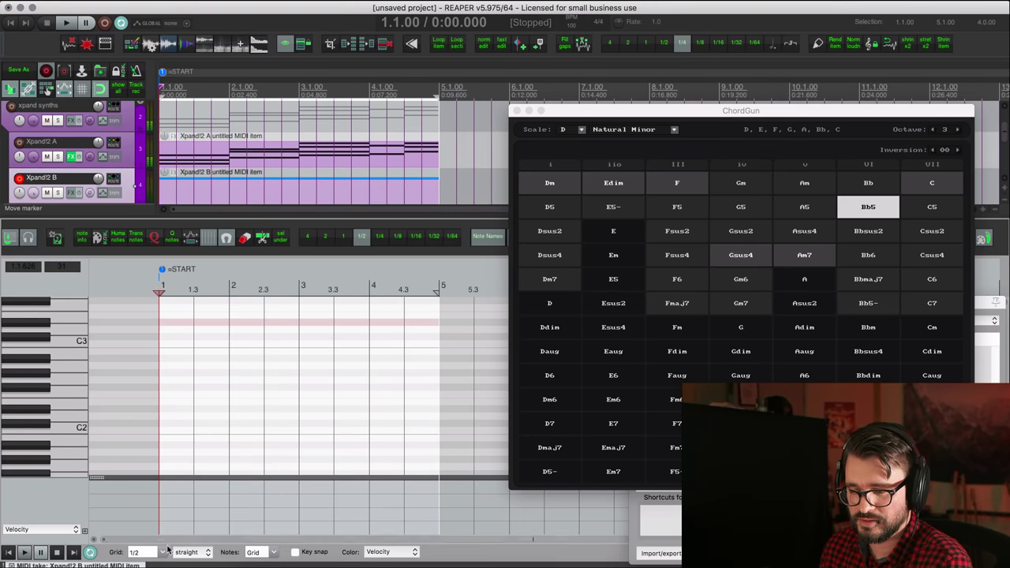
click(163, 552)
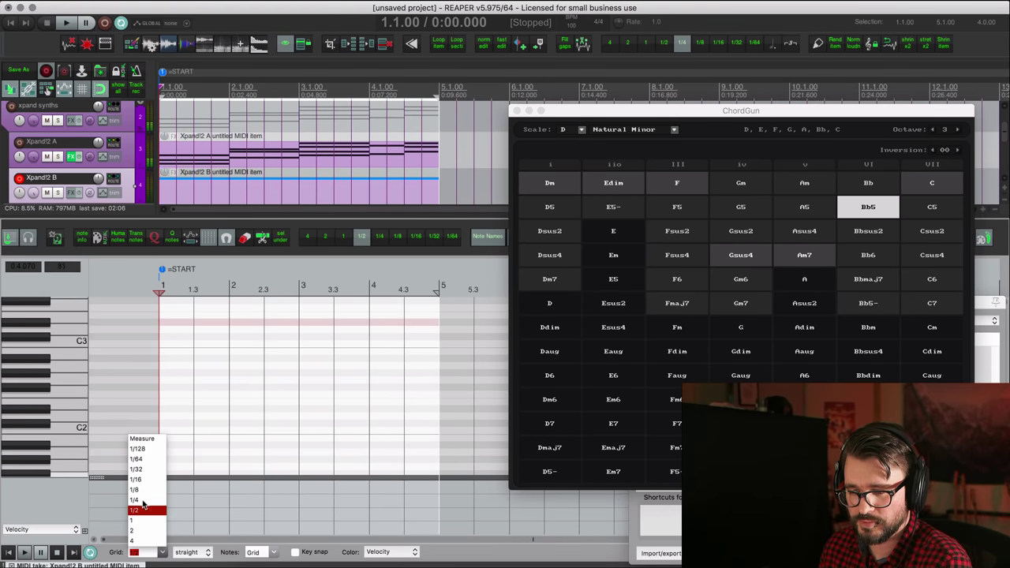
click(146, 513)
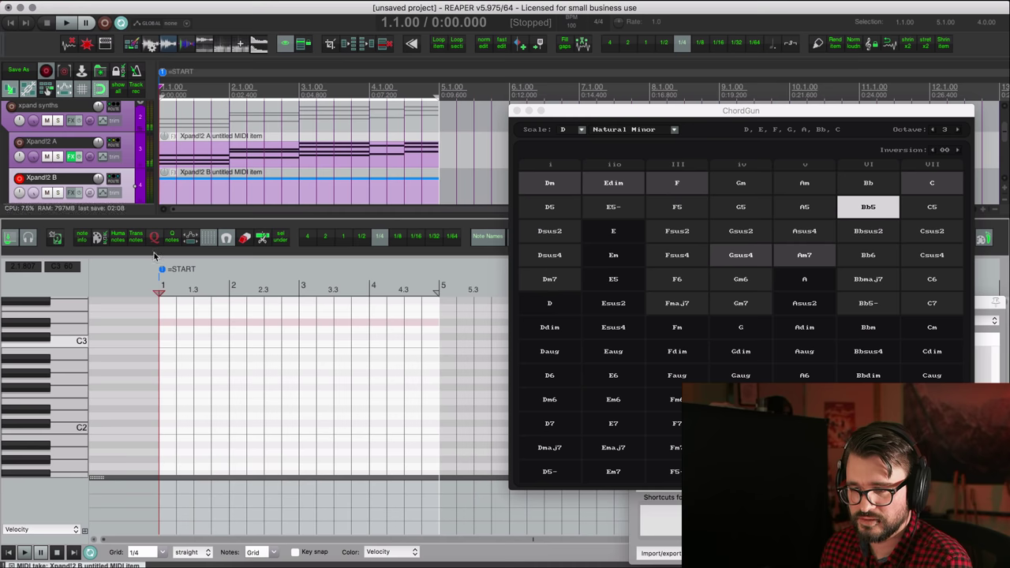
drag(631, 117, 583, 95)
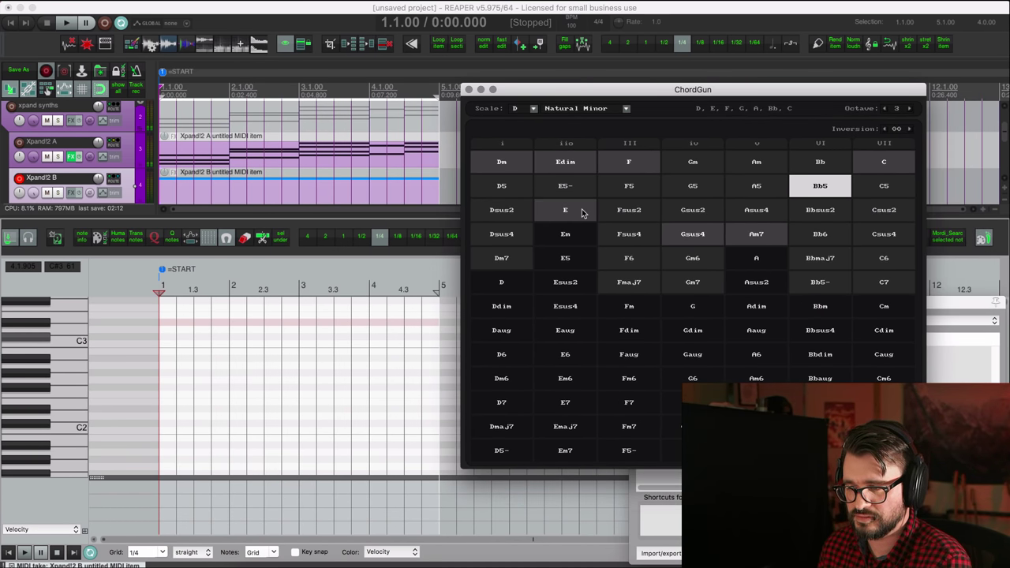
- Fill the four bars with quarter-note Dm, Gsus4, Am7, Bb5 and C chords using ChordGun keys 1, 4, 5, 6, 7
key(1)
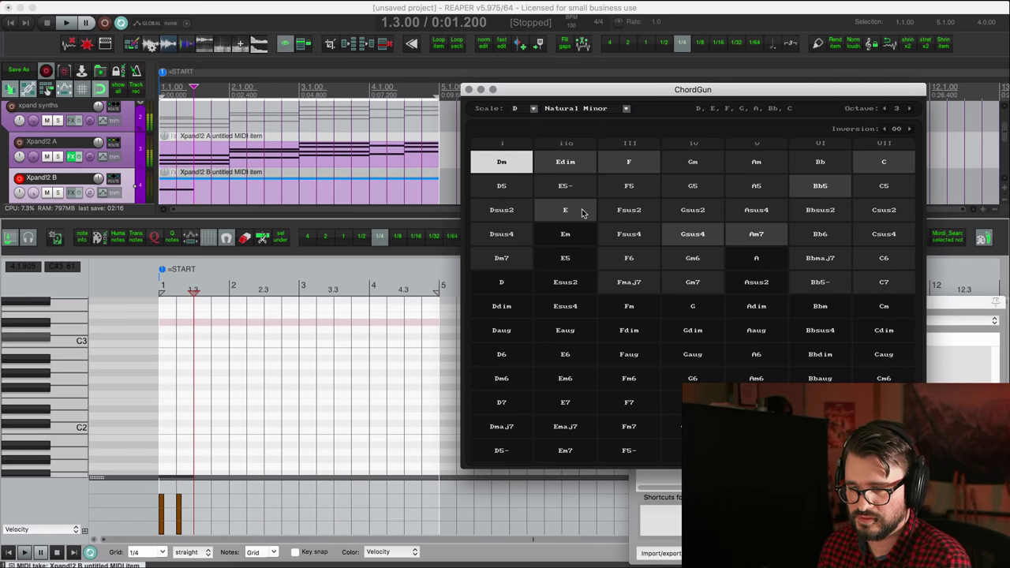
key(1)
key(1)
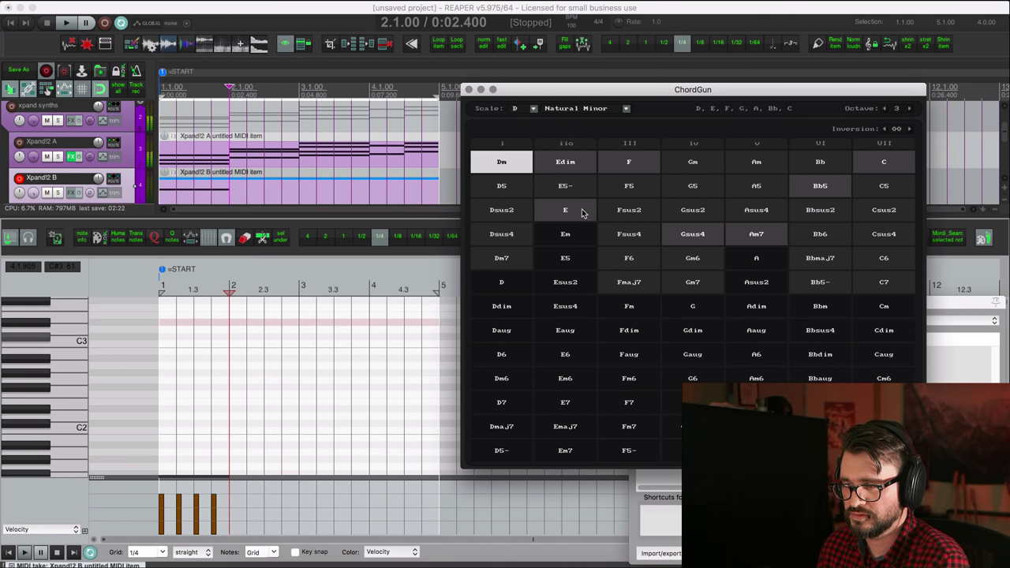
key(4)
key(4)
key(4)
key(4)
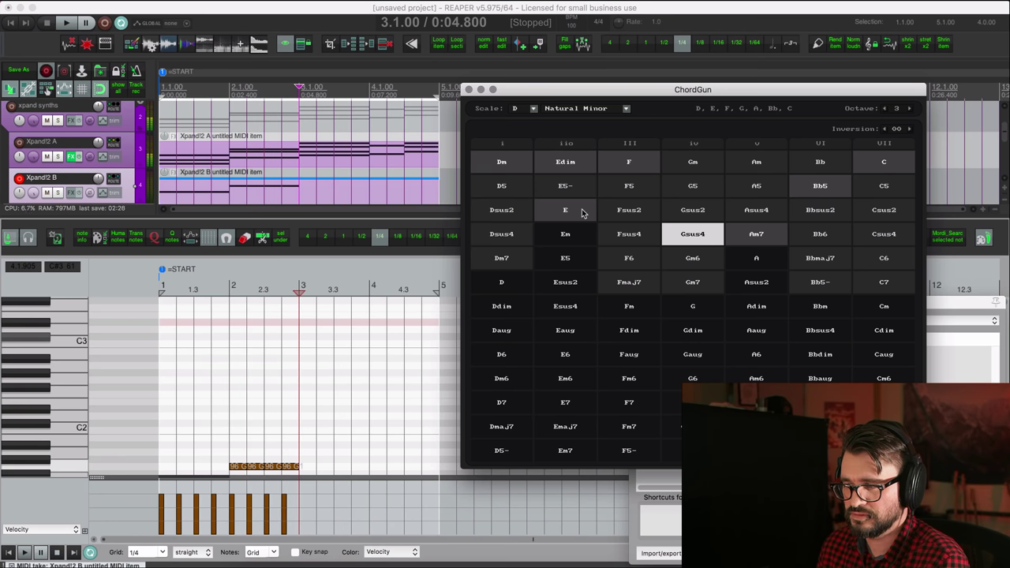
key(5)
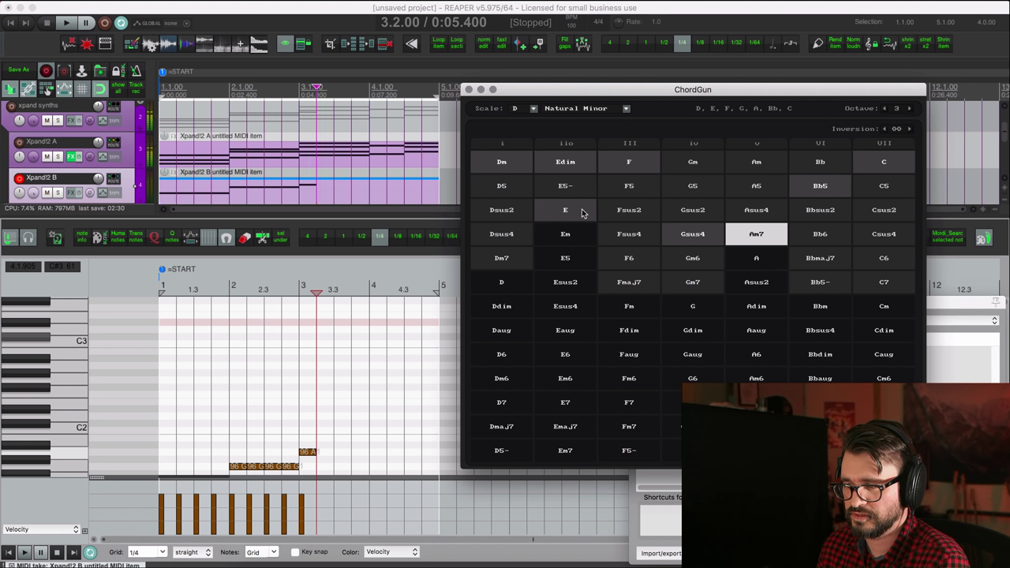
key(5)
key(5)
key(5)
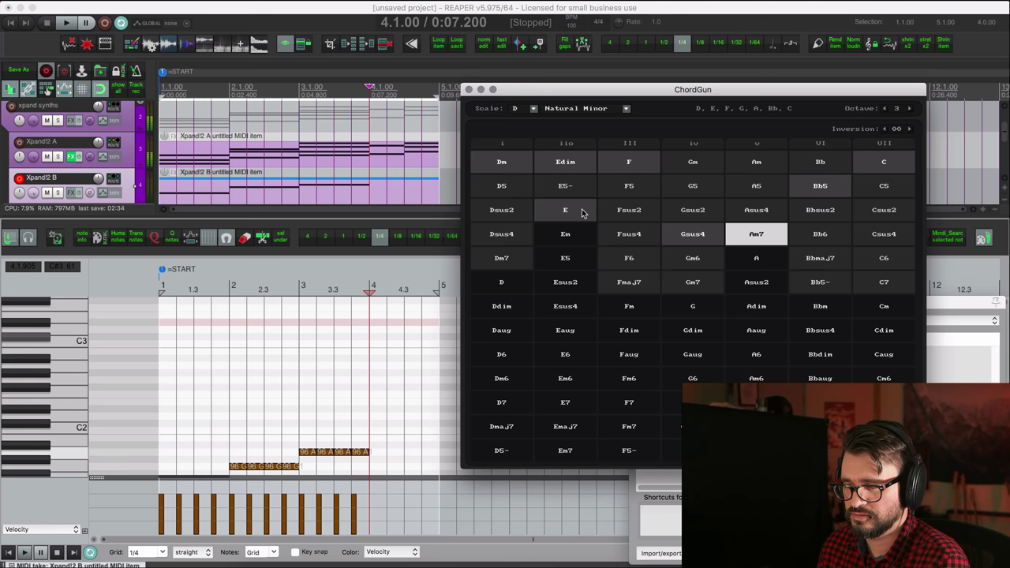
key(6)
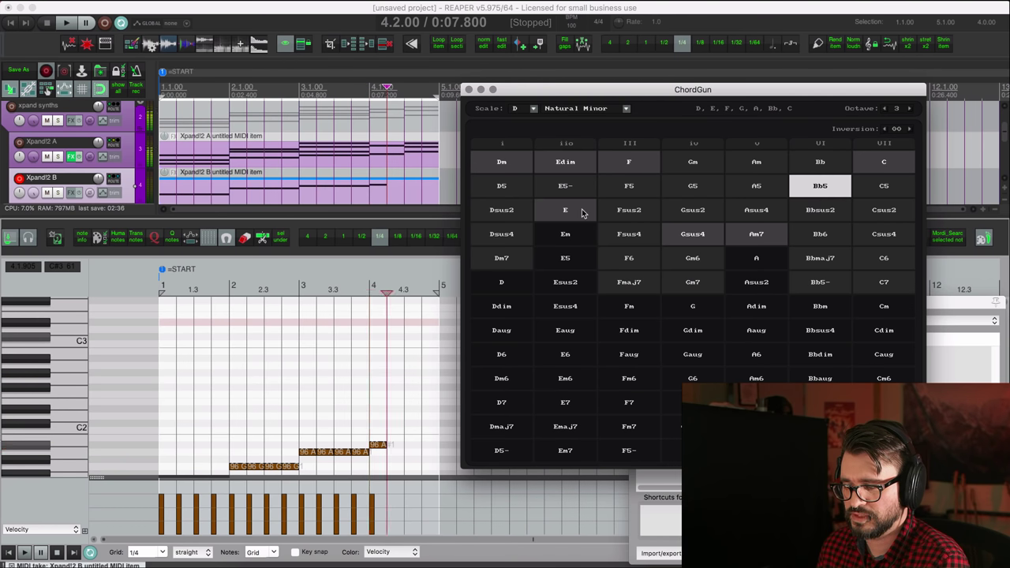
key(6)
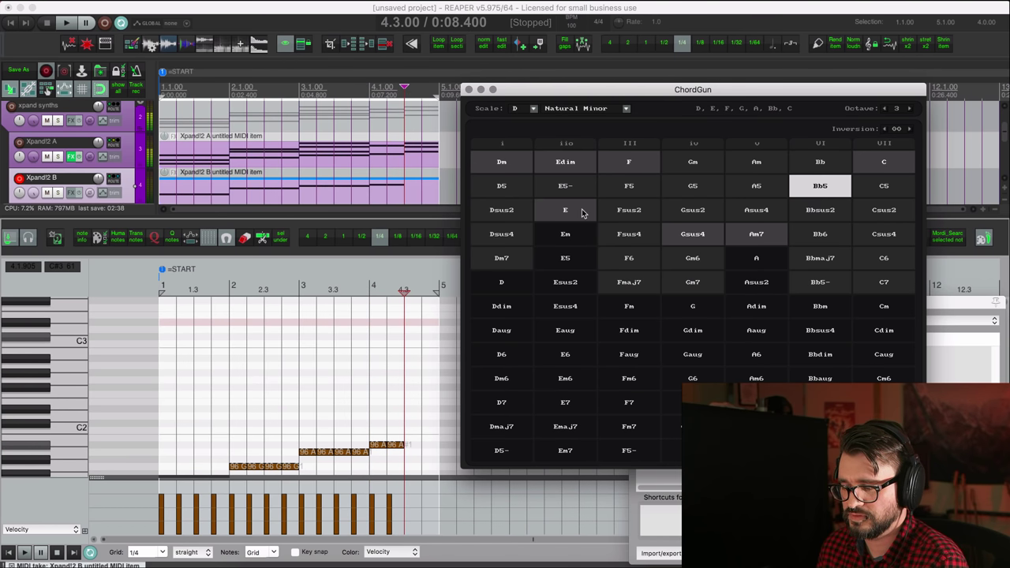
key(7)
key(Home)
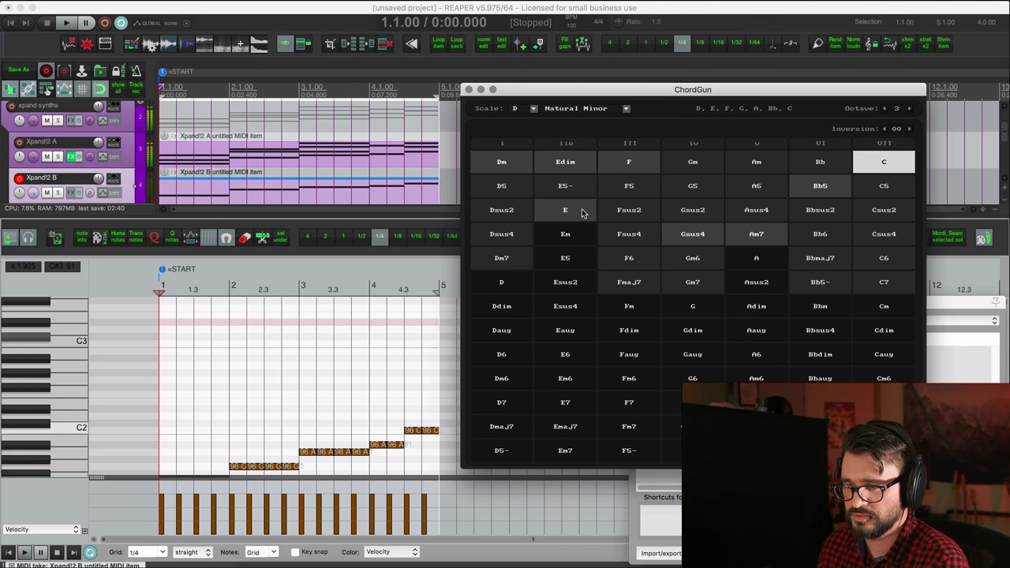
click(19, 181)
- Close the MIDI editor and draw a new MIDI item on the Xpand!2 C track
scroll(79, 158, down, 2)
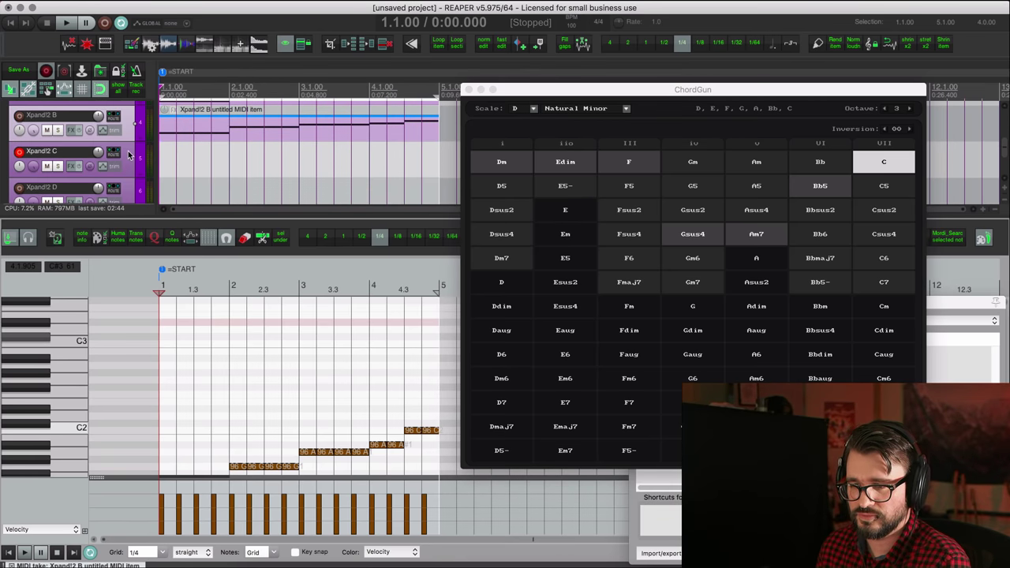
click(129, 149)
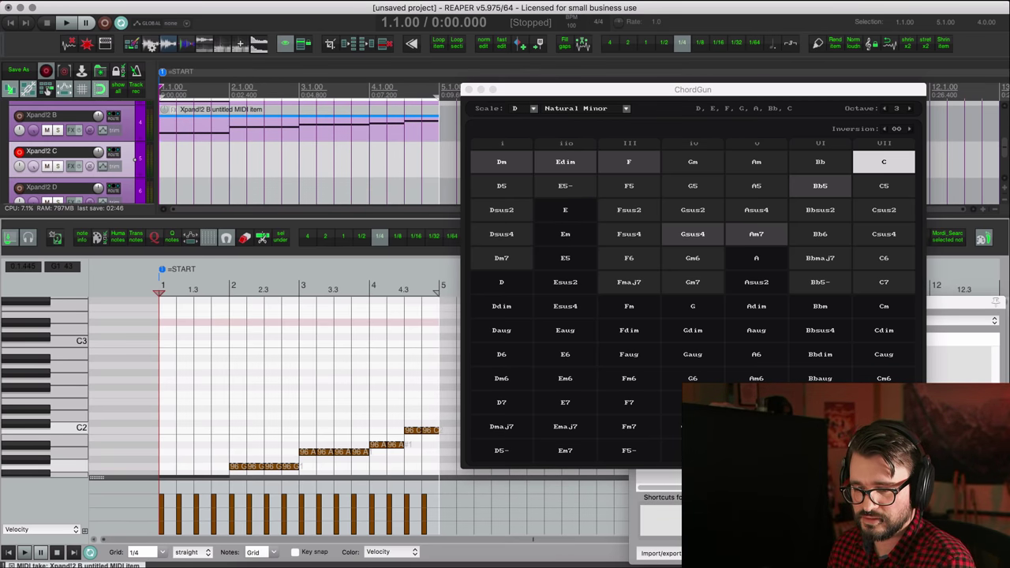
key(Escape)
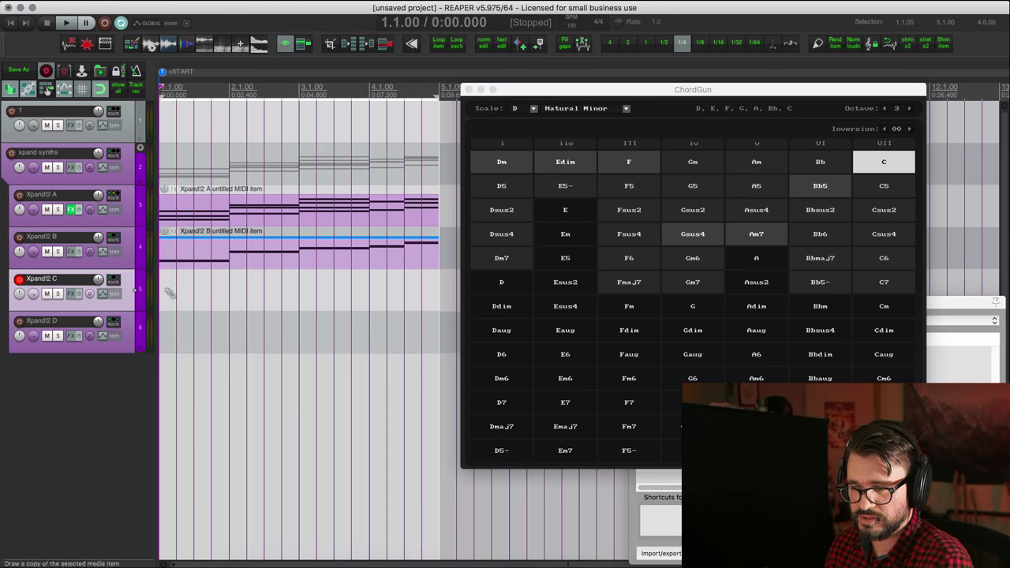
mouse_move(229, 297)
mouse_down()
mouse_move(439, 289)
mouse_move(164, 296)
mouse_up()
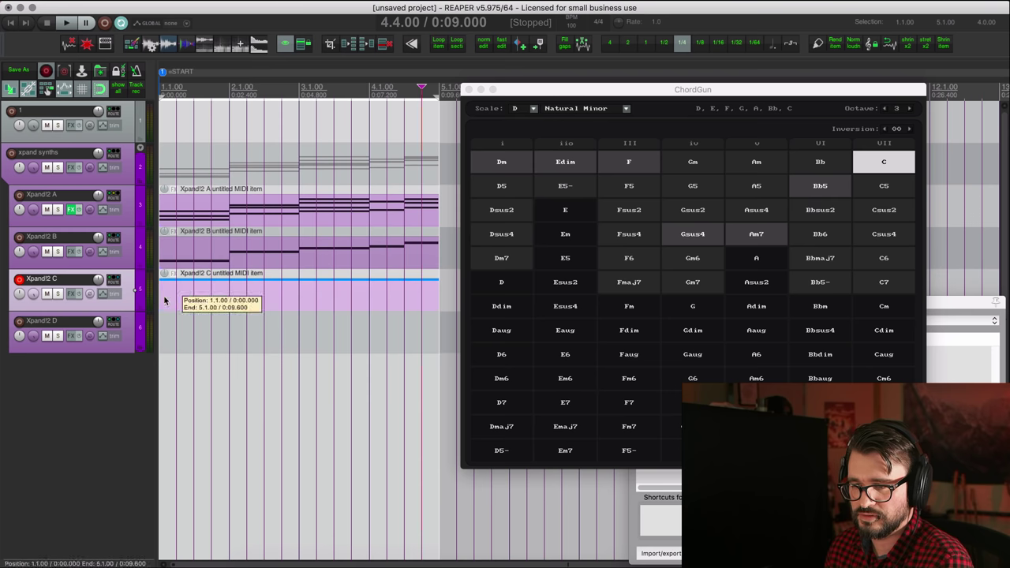
- Raise ChordGun's inversion to 02 and open the Xpand!2 C item for note editing
click(909, 130)
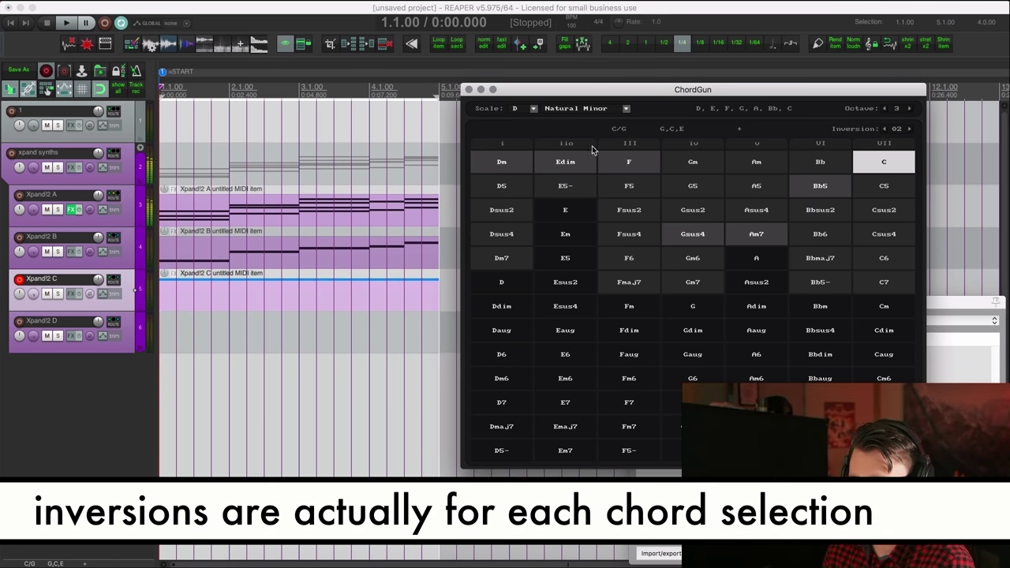
click(162, 301)
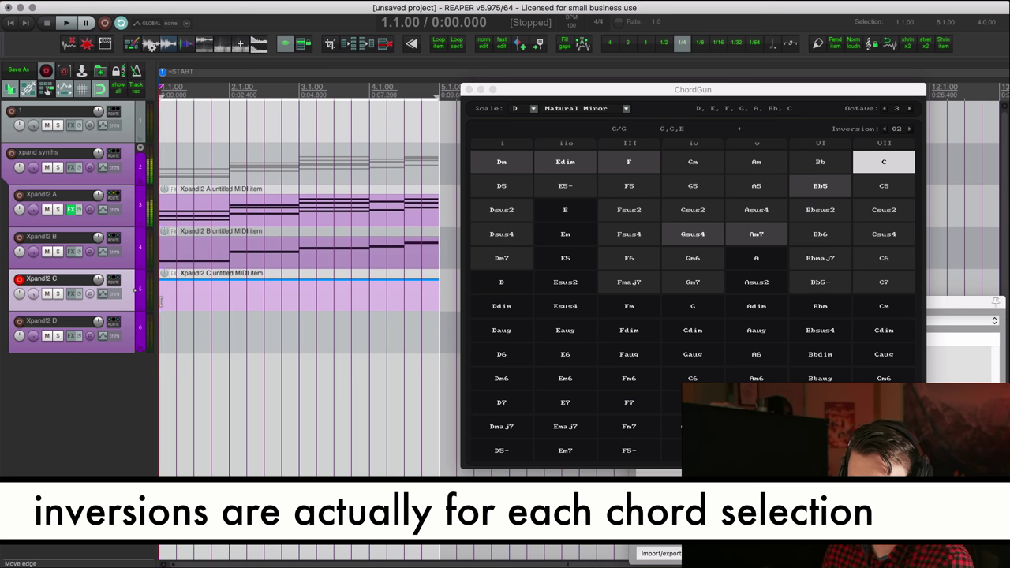
double_click(165, 299)
- With a whole-measure grid, insert one-bar Dm, Gsus4 and Bb5 chords on Xpand!2 C from the start
click(161, 290)
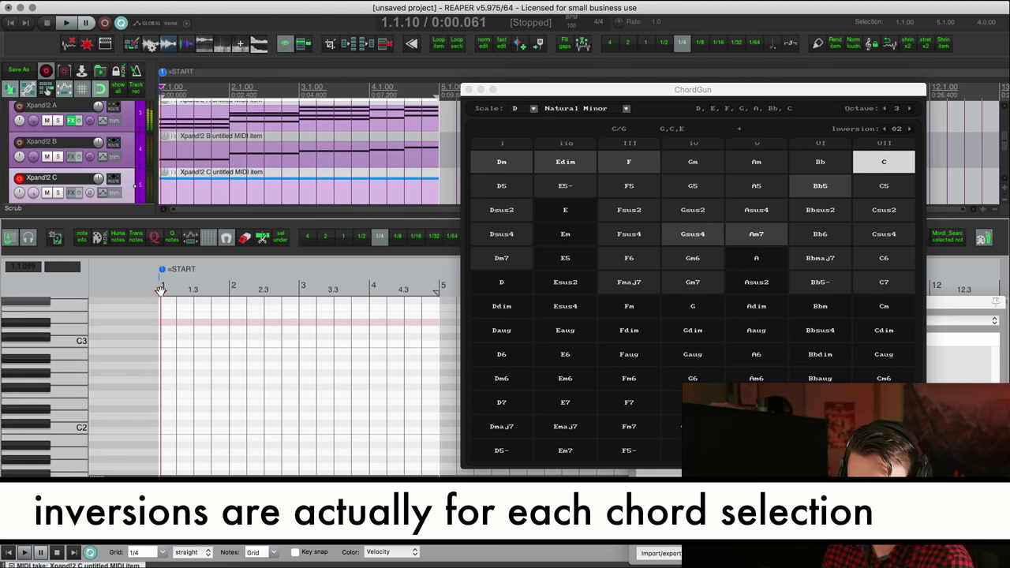
click(158, 289)
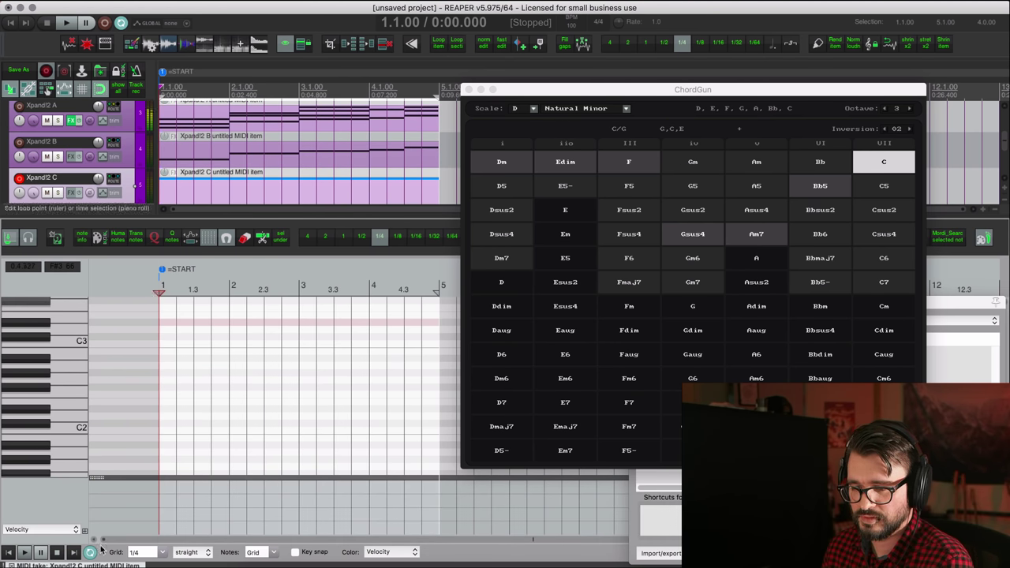
click(162, 553)
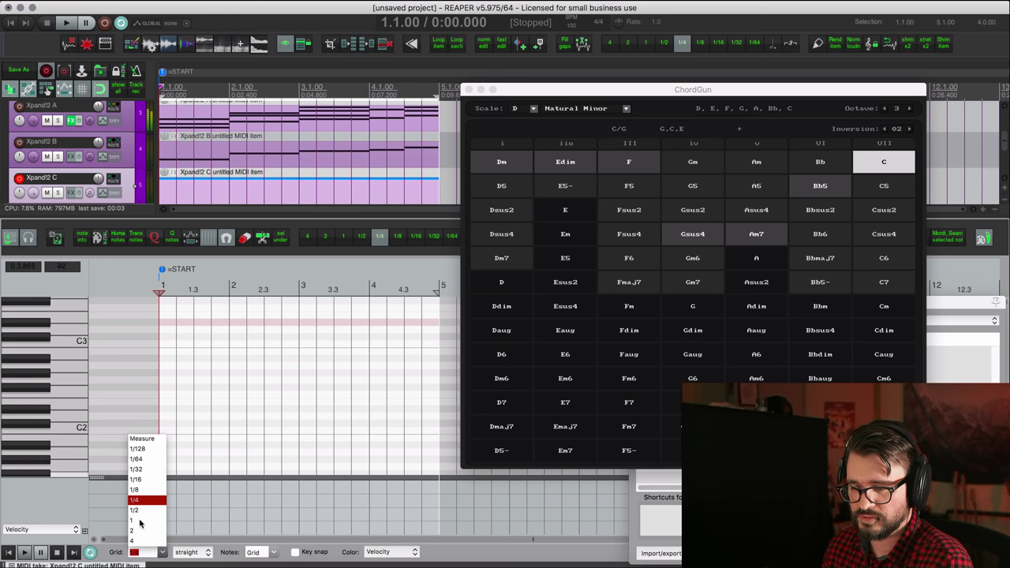
click(140, 520)
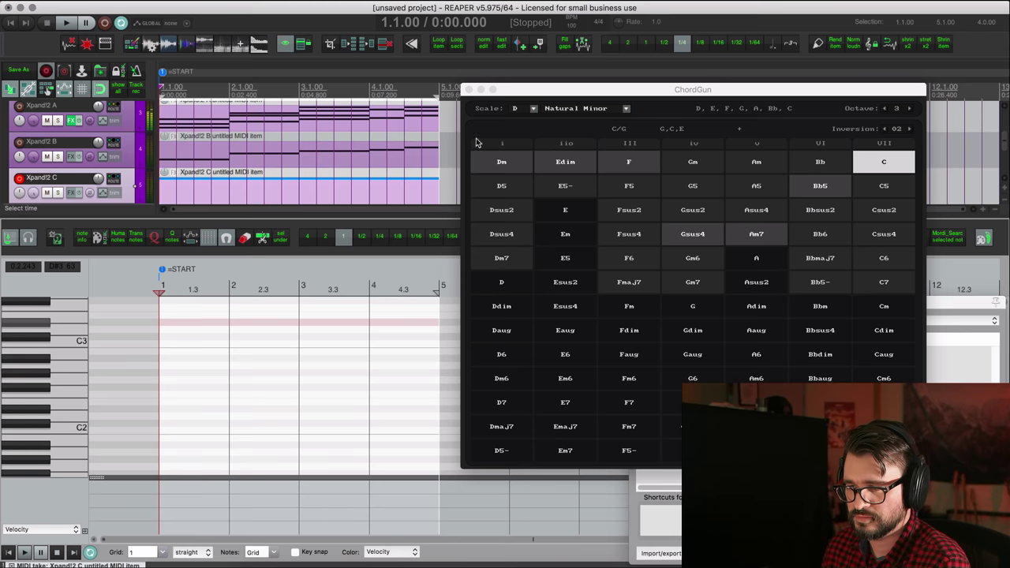
key(shift+1)
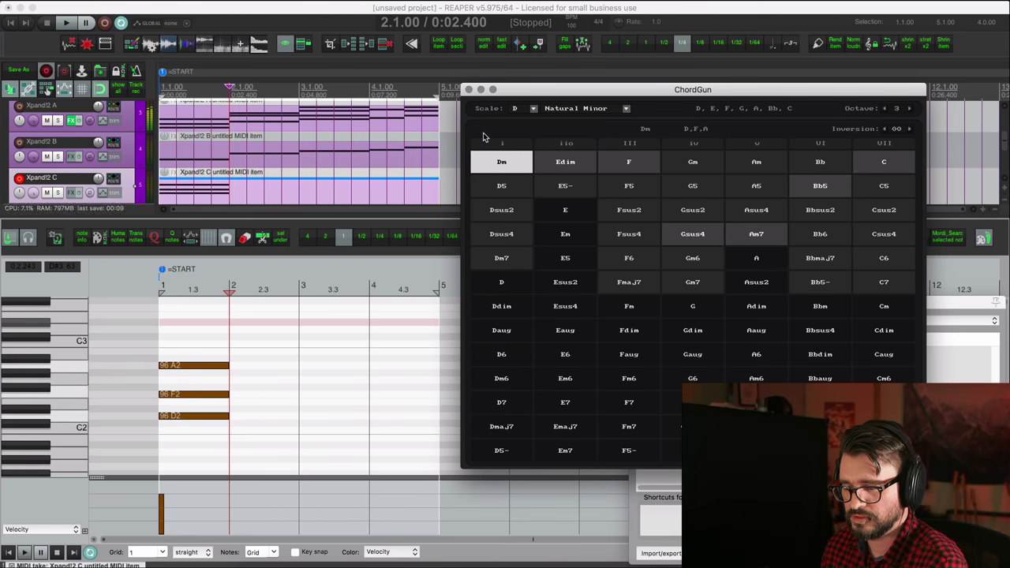
key(shift+4)
key(shift+6)
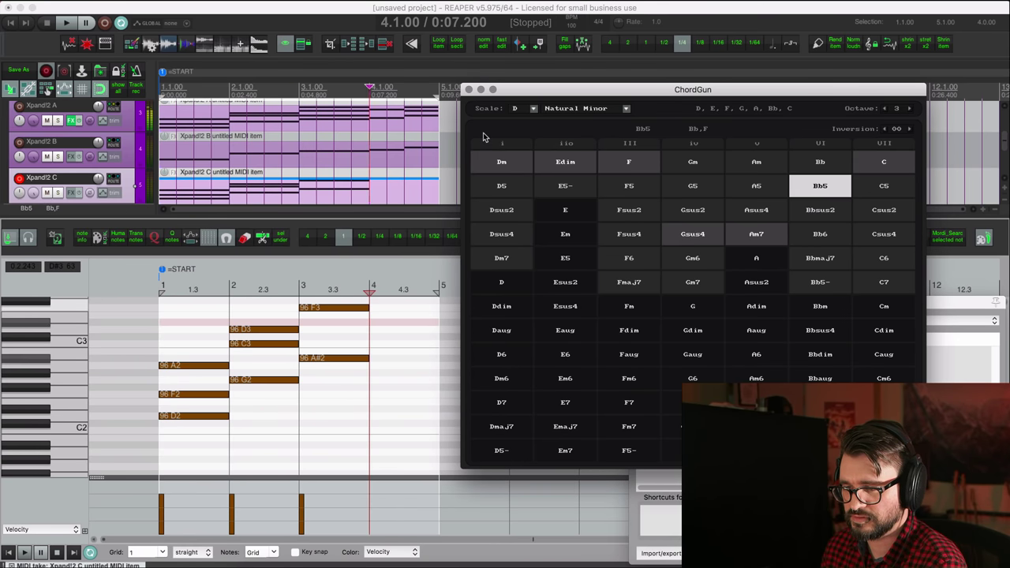
- Switch the grid to half notes and add a half-bar C/G chord at bar 4
click(163, 553)
click(153, 511)
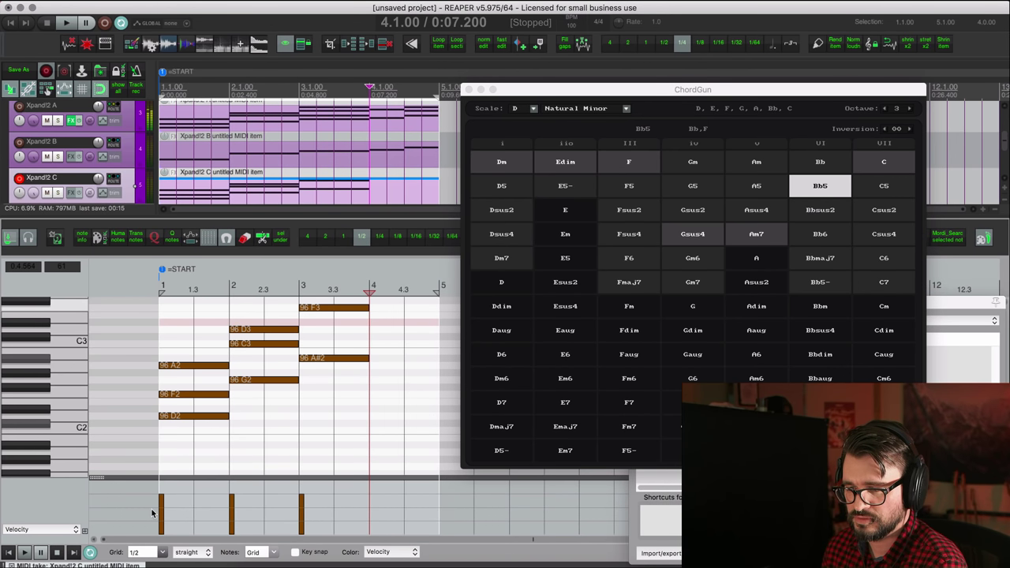
click(598, 128)
key(7)
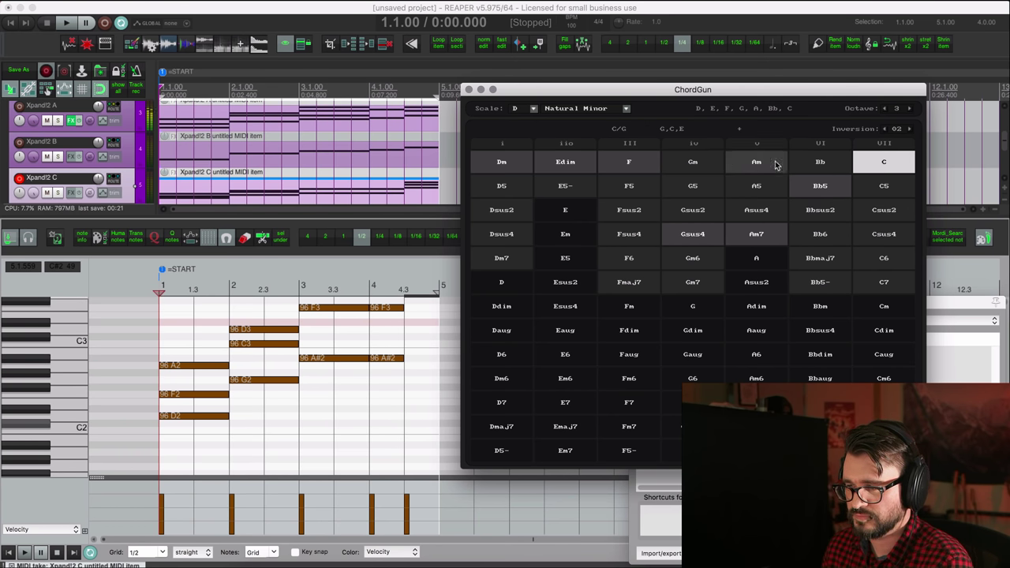
click(31, 180)
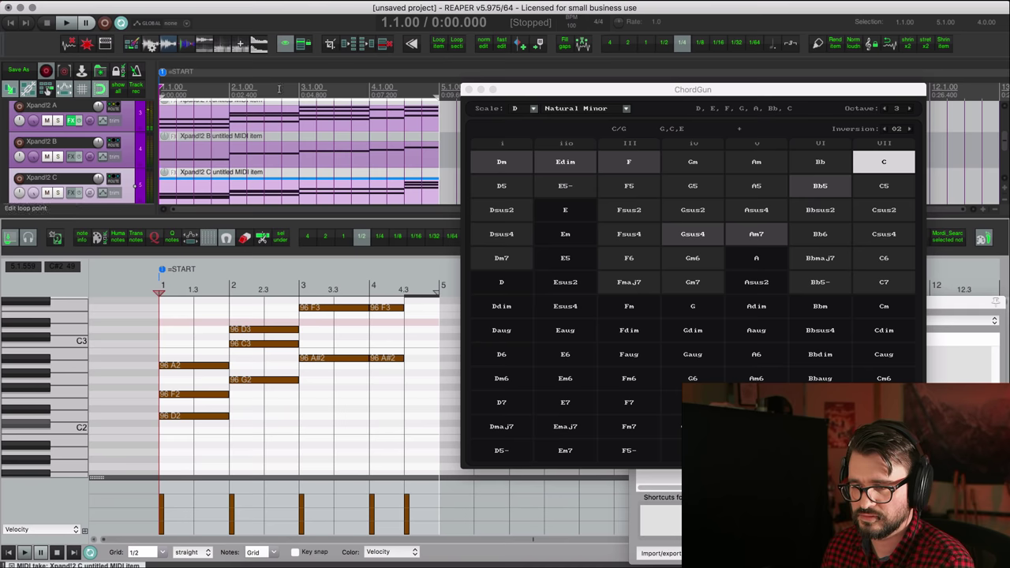
click(214, 86)
- Close the MIDI editor and play the chord progressions from near the start, then stop
key(alt+d)
click(184, 117)
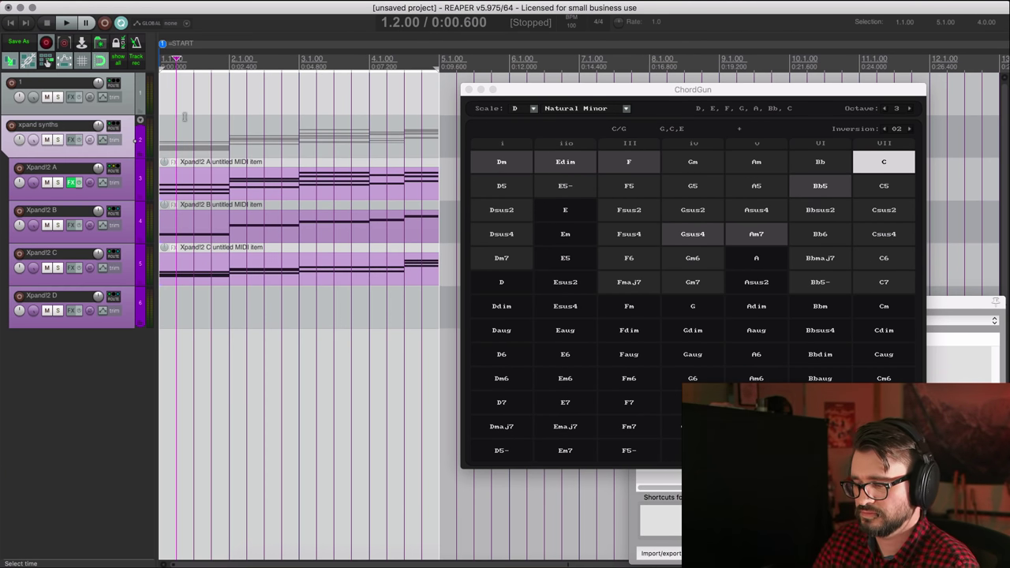
key(space)
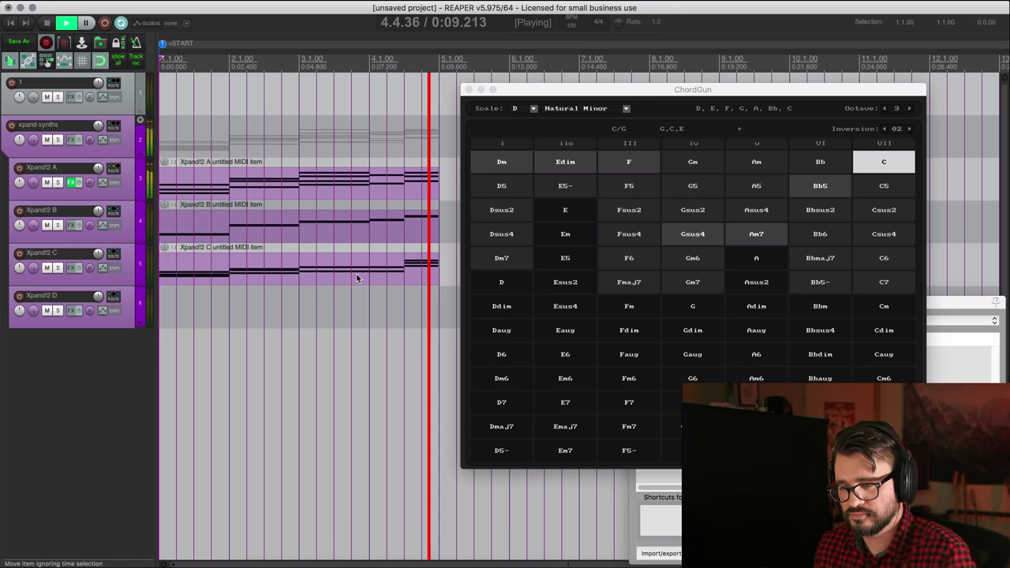
key(space)
- Open the Xpand!2 A item's notes and play back from bar 3
click(310, 276)
scroll(312, 292, up, 5)
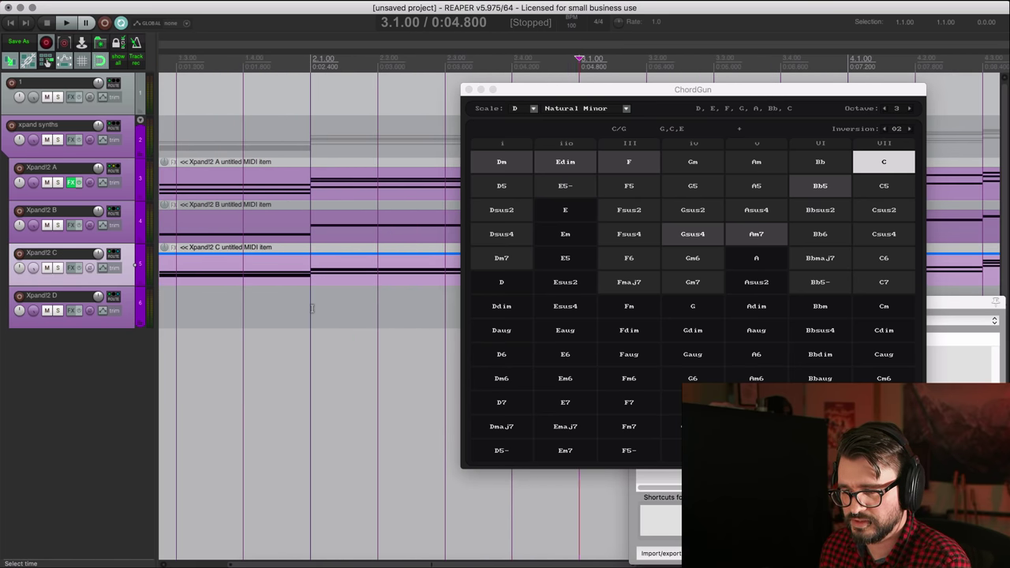
scroll(310, 307, down, 2)
double_click(308, 264)
click(306, 172)
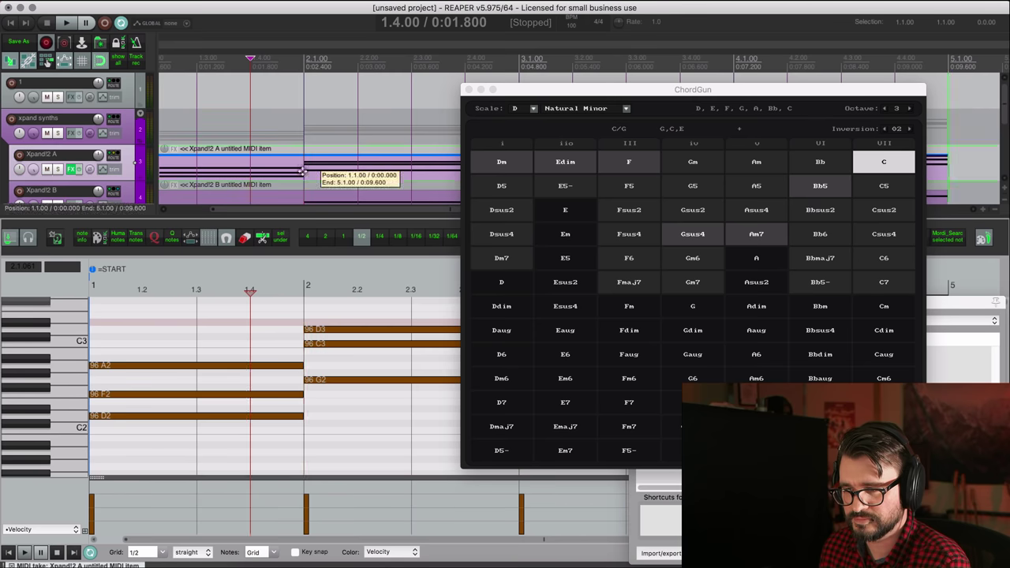
scroll(331, 183, right, 4)
click(339, 176)
key(space)
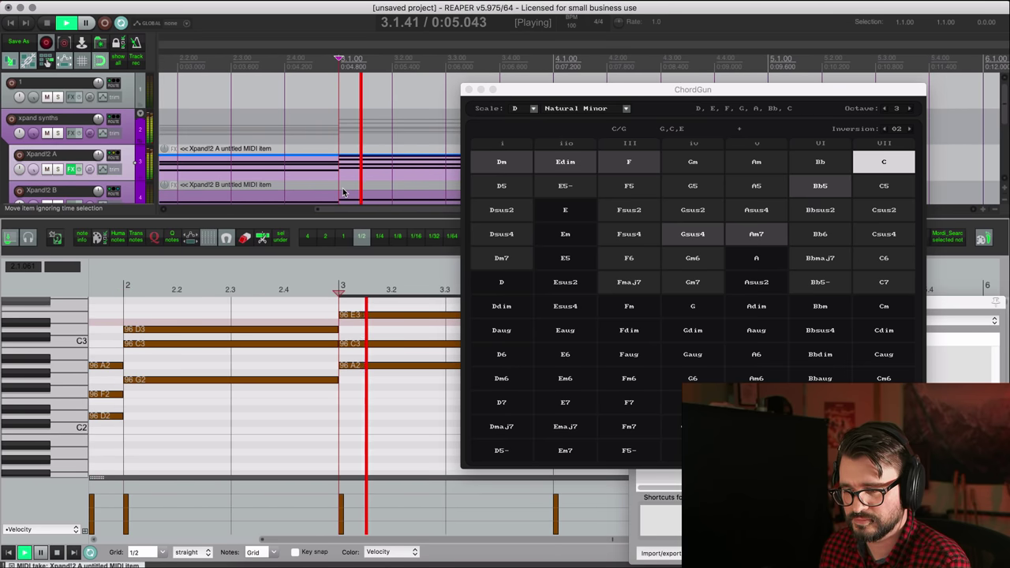
- Stop playback and show the Xpand!2 C item's notes with the edit position at bar 3 beat 4
scroll(252, 172, down, 2)
scroll(252, 172, down, 2)
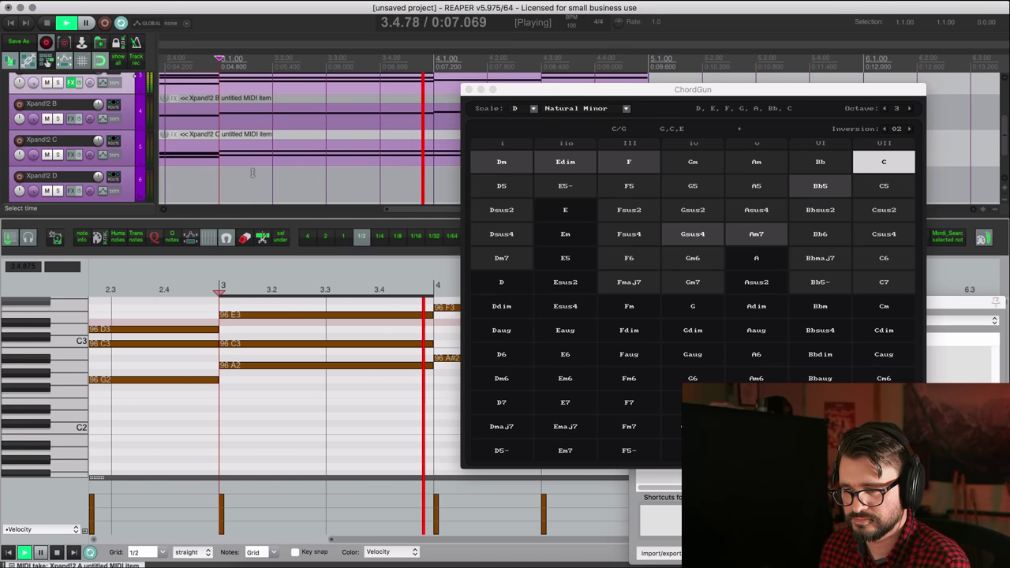
scroll(252, 172, down, 2)
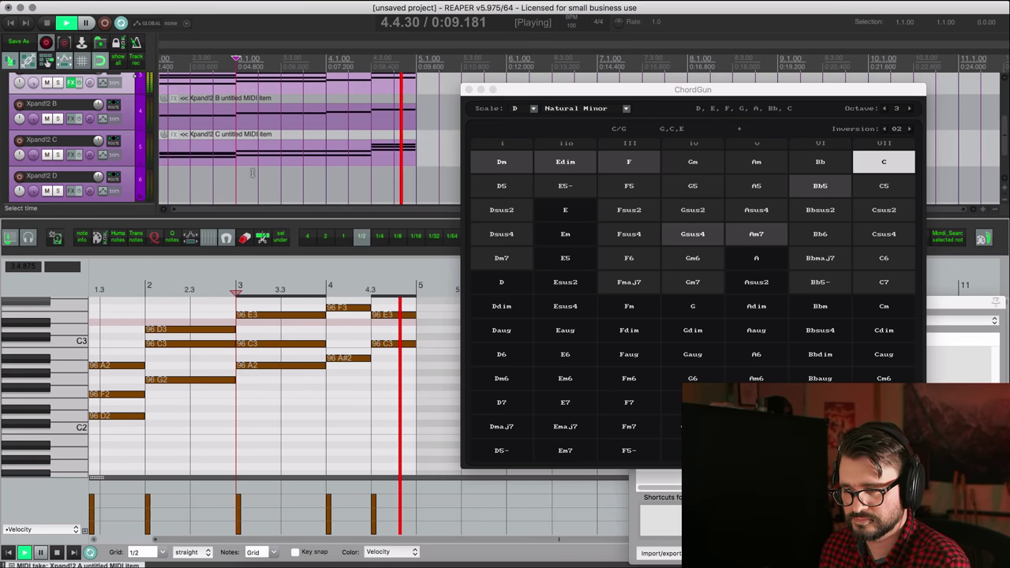
click(330, 167)
key(space)
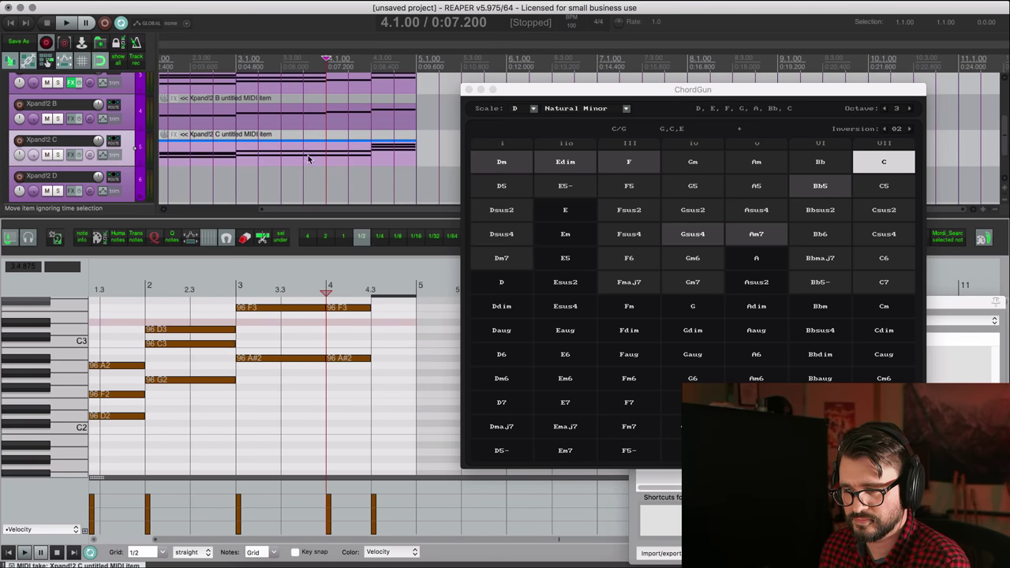
click(307, 289)
scroll(334, 316, up, 3)
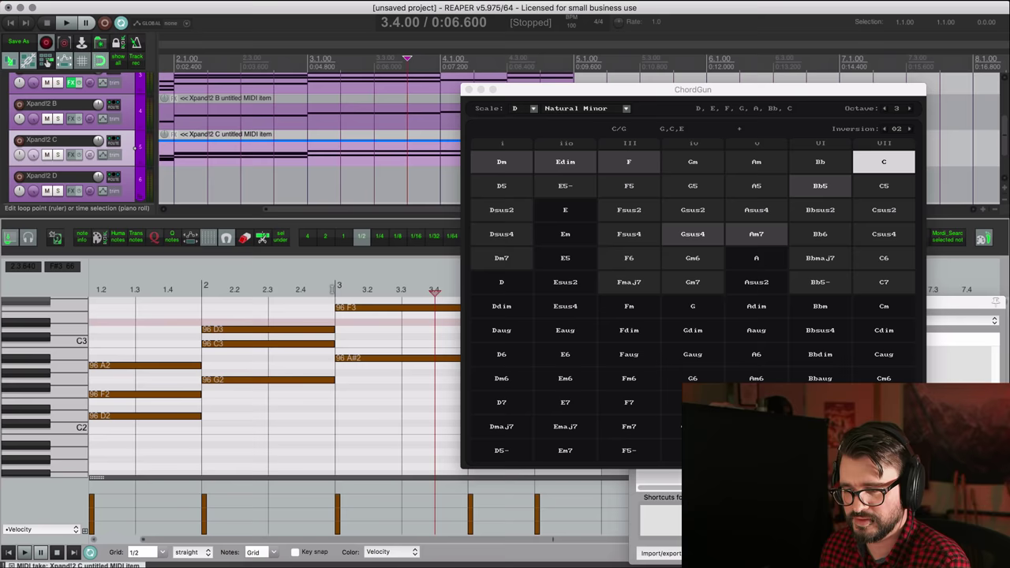
scroll(332, 289, down, 3)
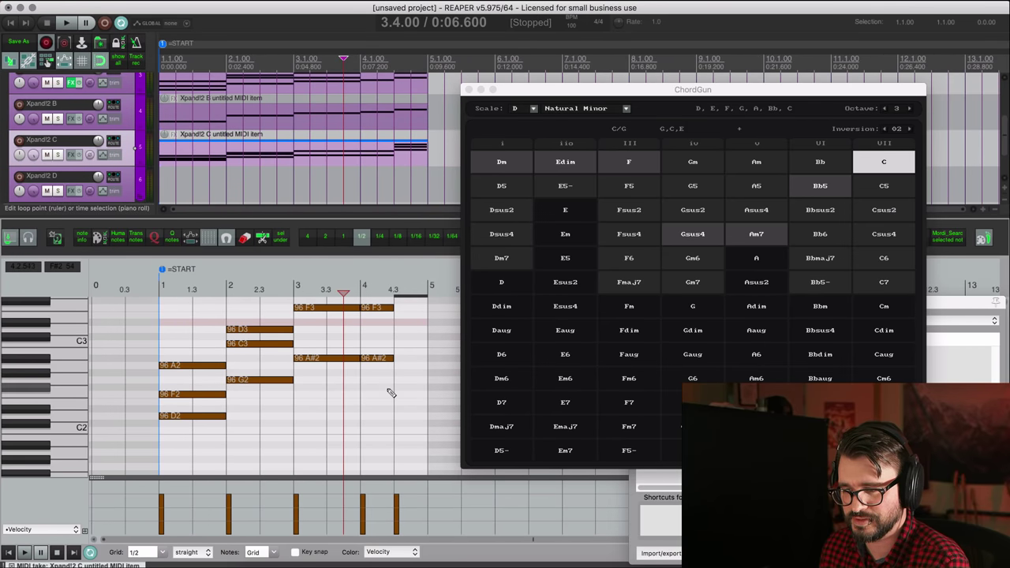
scroll(389, 393, up, 3)
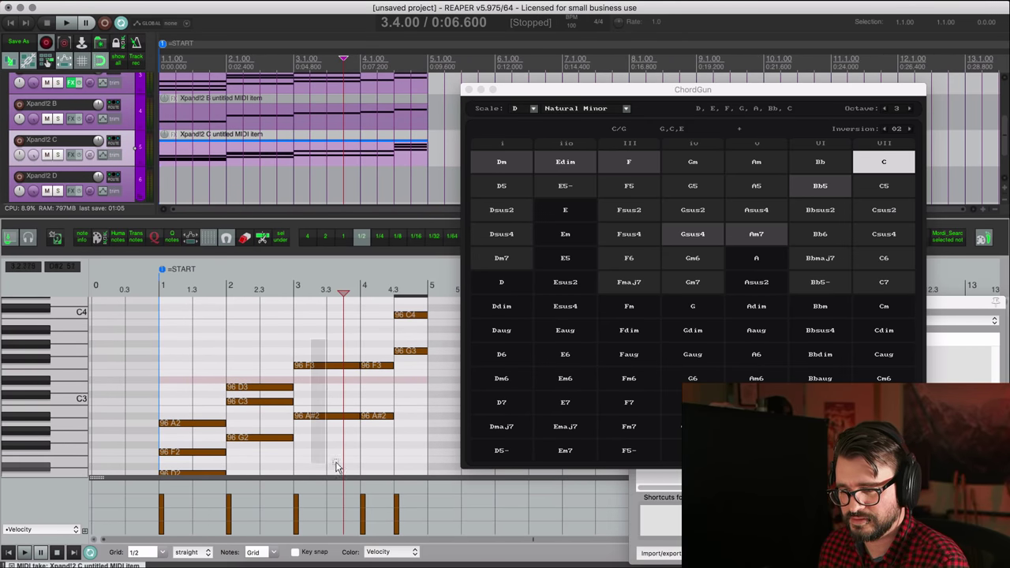
- Delete the F3/A#2 notes in bar 3 and insert two Am7 chords from ChordGun in their place
drag(335, 466, 347, 461)
key(Delete)
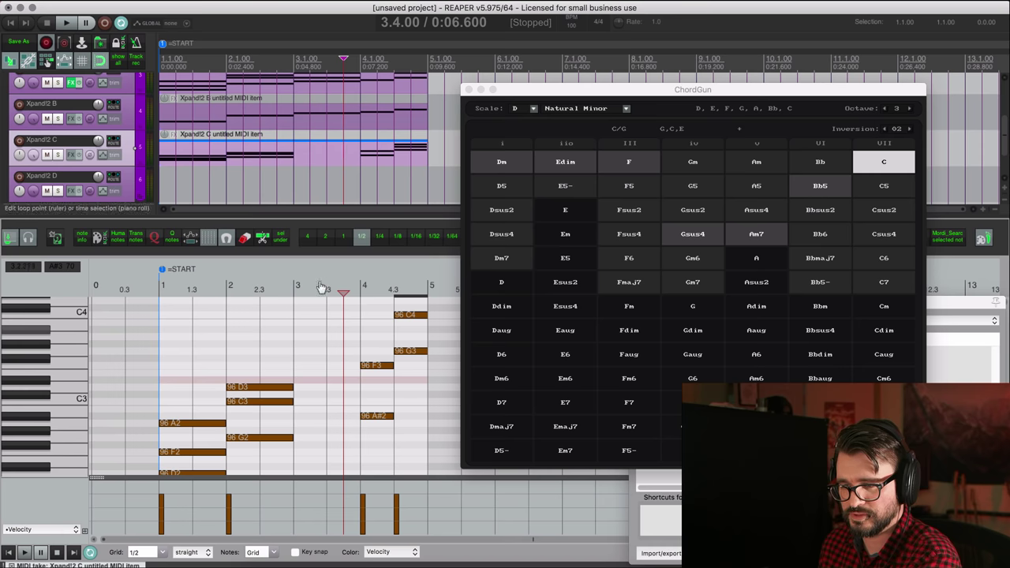
click(695, 161)
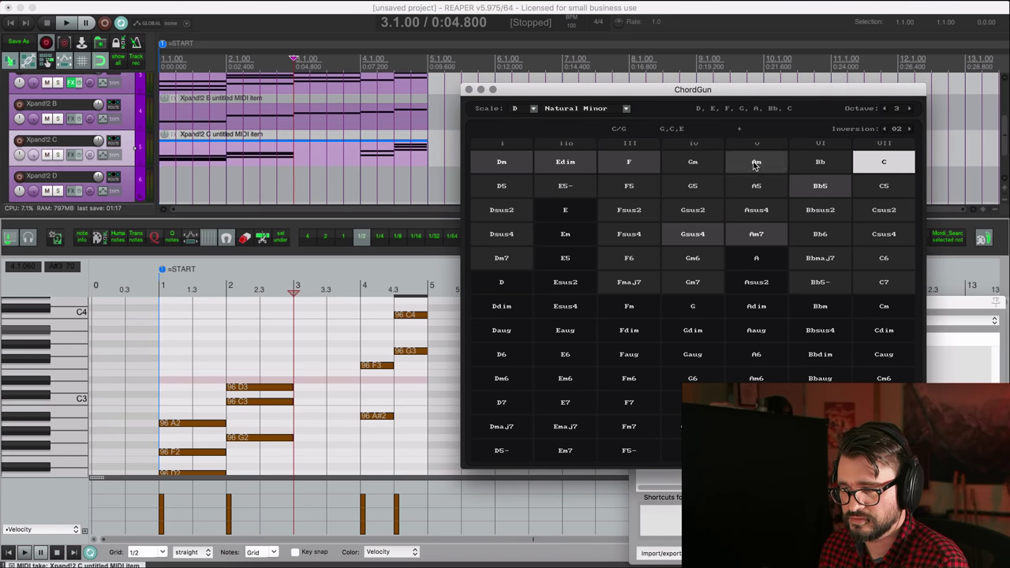
click(748, 235)
click(744, 241)
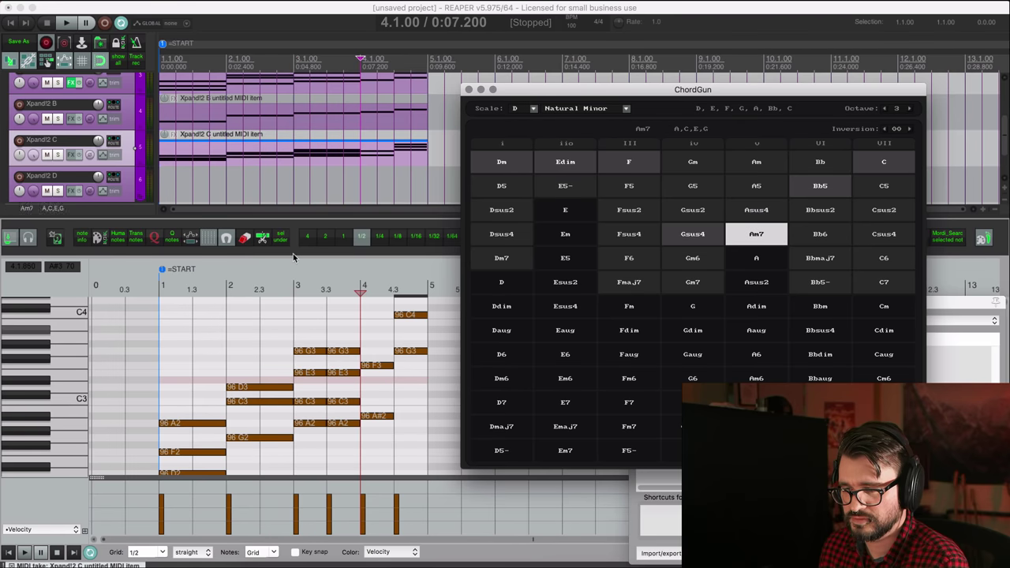
- Play from bar 3 to check the Am7 change, then select the bar-3 Am7 notes
click(295, 288)
key(space)
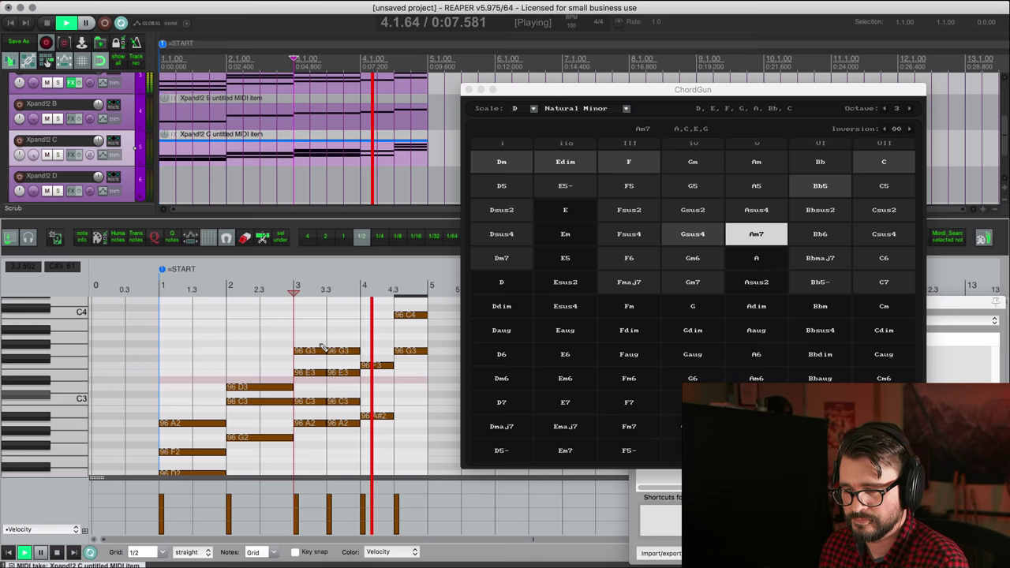
key(space)
mouse_move(351, 465)
mouse_down()
mouse_move(339, 333)
mouse_move(324, 453)
mouse_move(343, 424)
mouse_move(361, 426)
mouse_up()
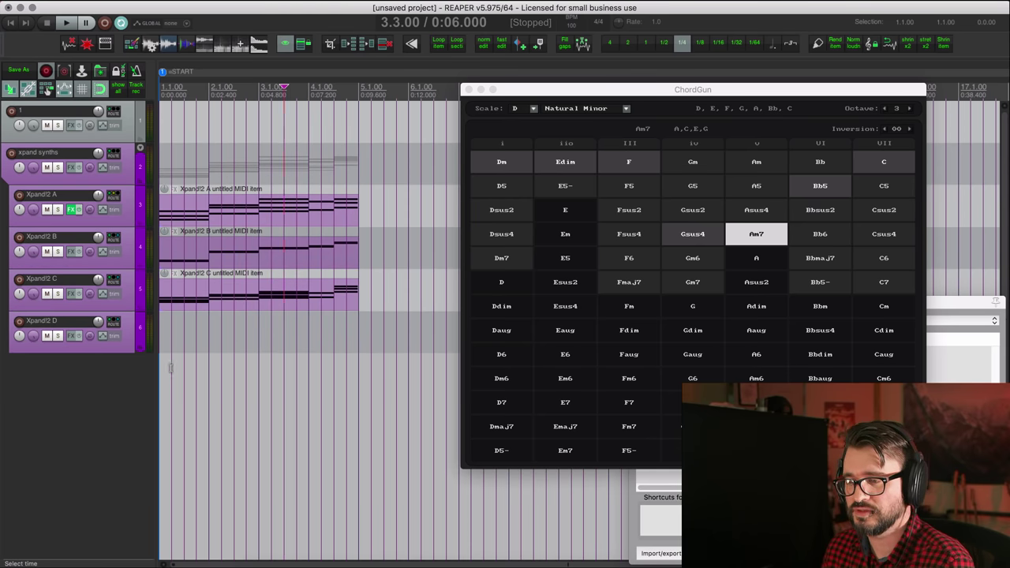
- Reposition the ChordGun and Actions windows and browse the chordgun-filtered scripts with Section kept on Main
drag(599, 89, 390, 93)
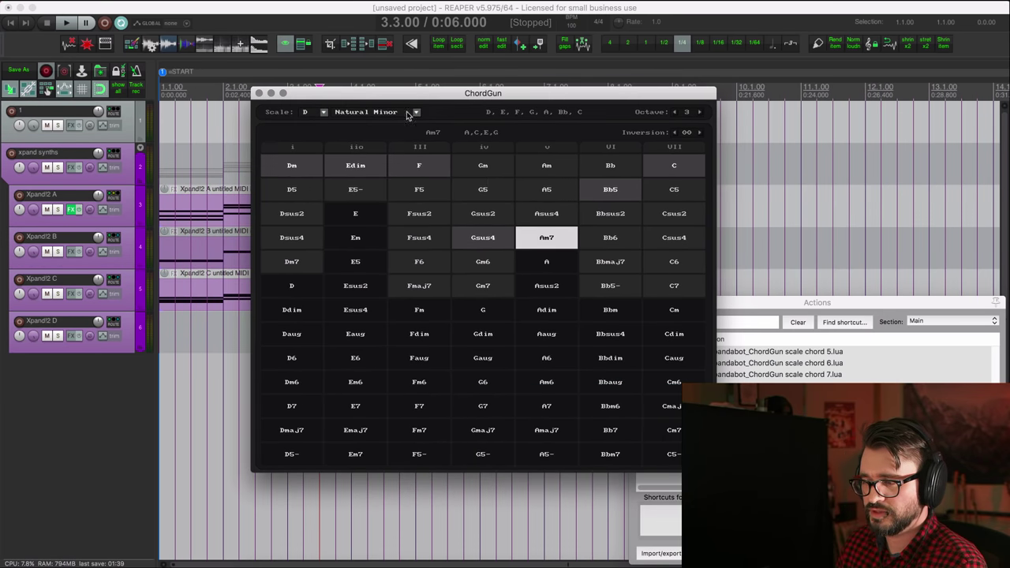
drag(856, 311, 686, 125)
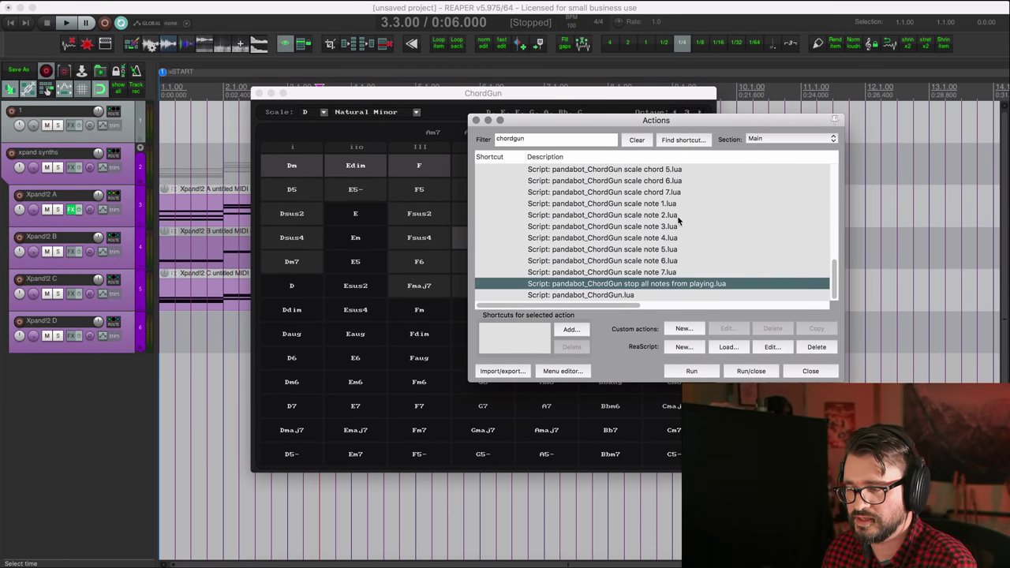
scroll(681, 249, up, 10)
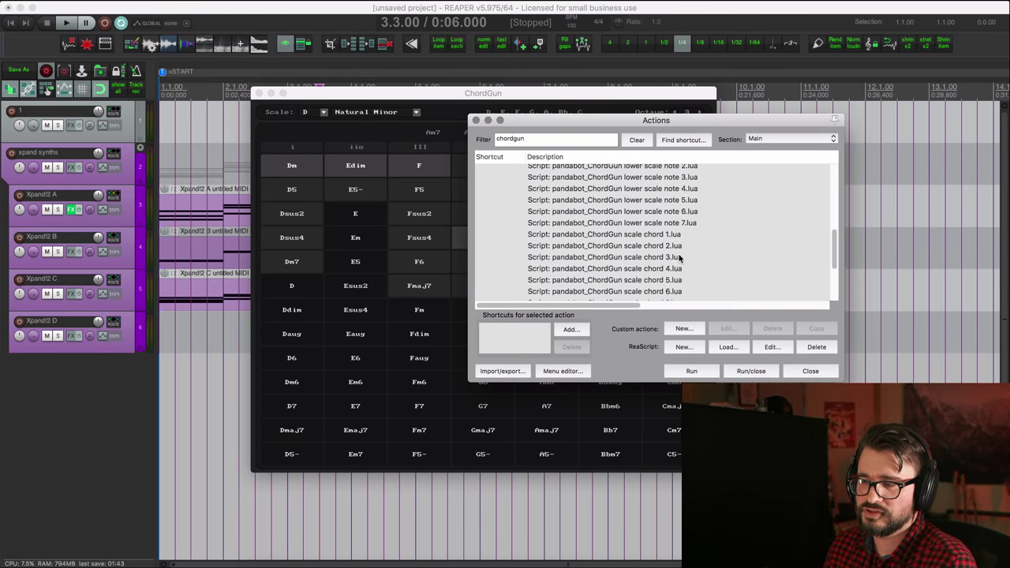
scroll(680, 258, up, 4)
click(785, 138)
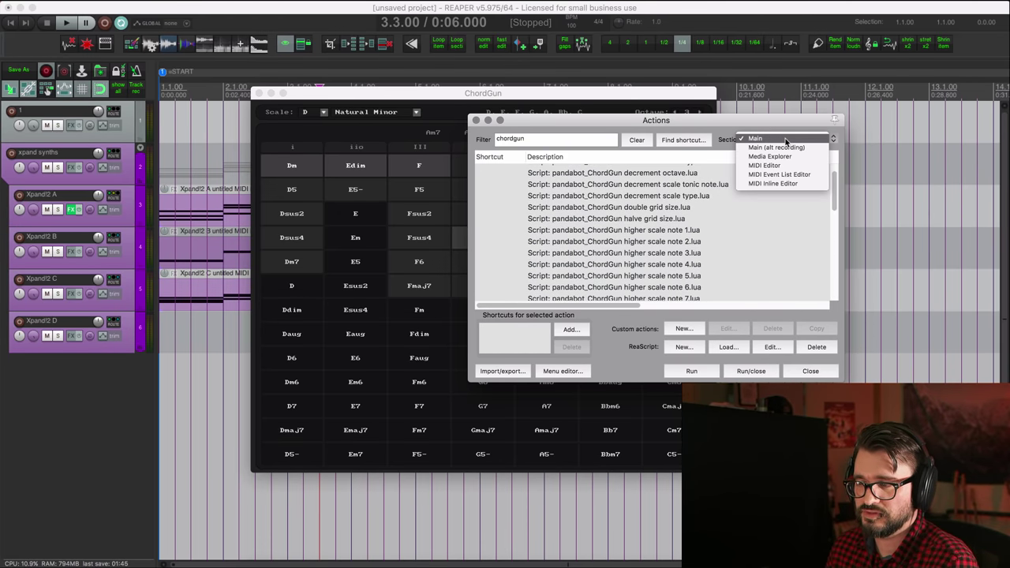
click(785, 138)
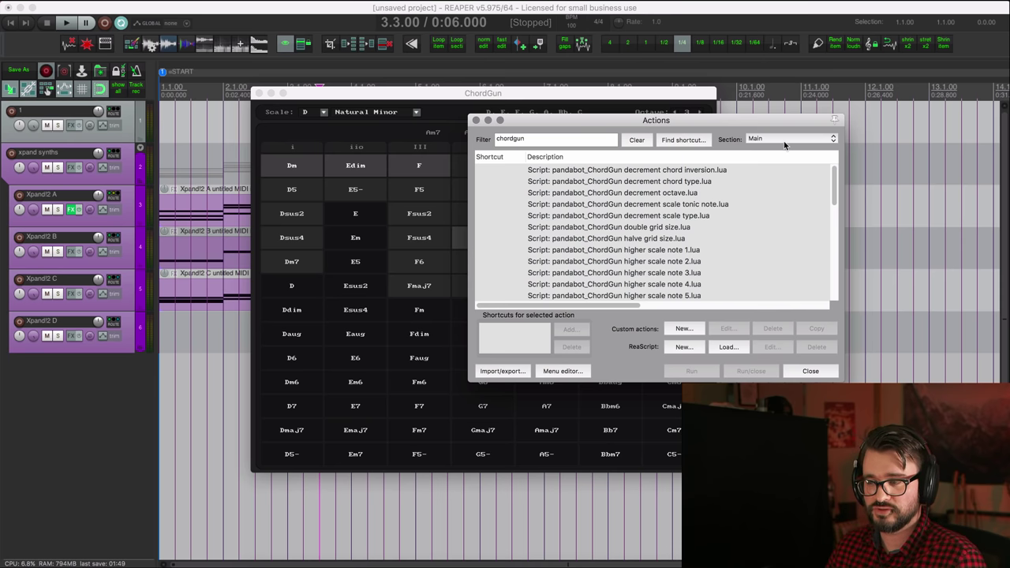
scroll(718, 230, down, 3)
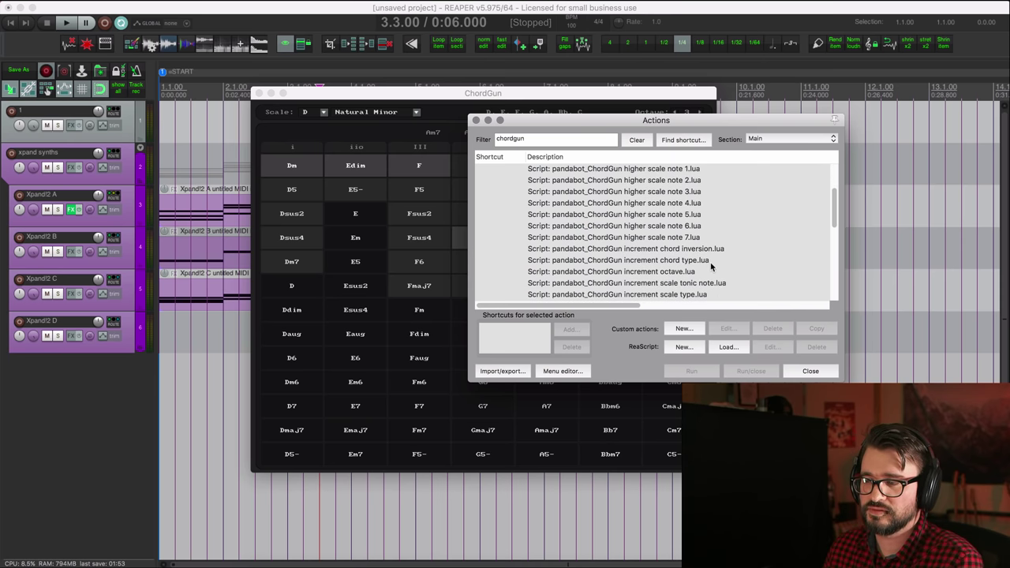
scroll(710, 267, down, 3)
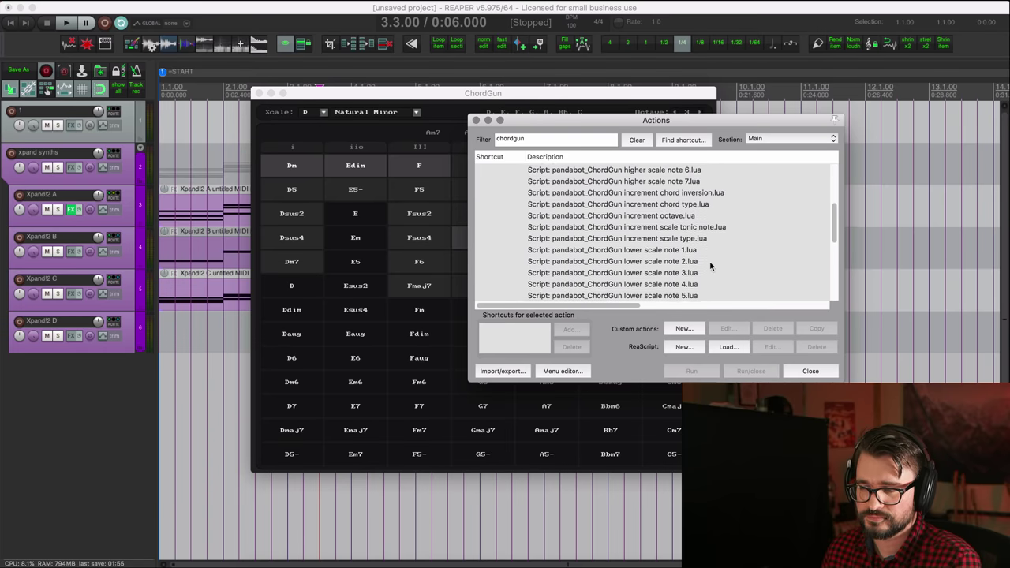
- Drag the ChordGun window slightly left so it sits in front of the Actions list
drag(465, 101, 442, 97)
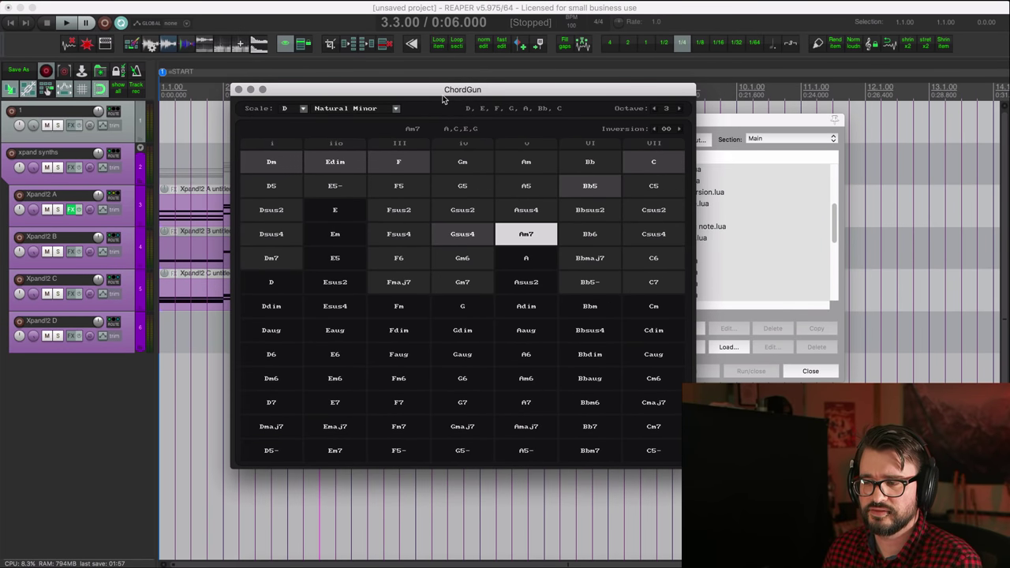